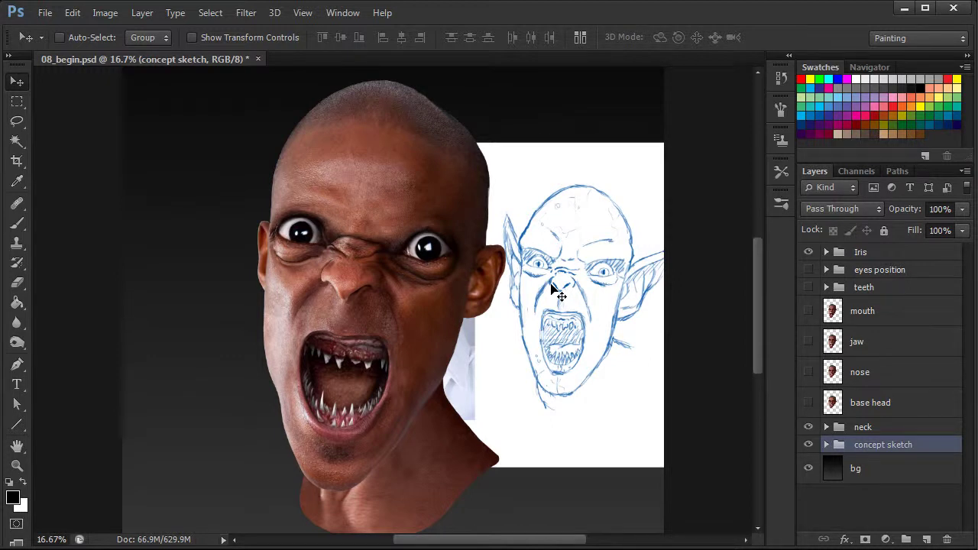
Hide the concept sketch group, expand the Iris group, and make its geckoEye layer visible and active
left_click(809, 445)
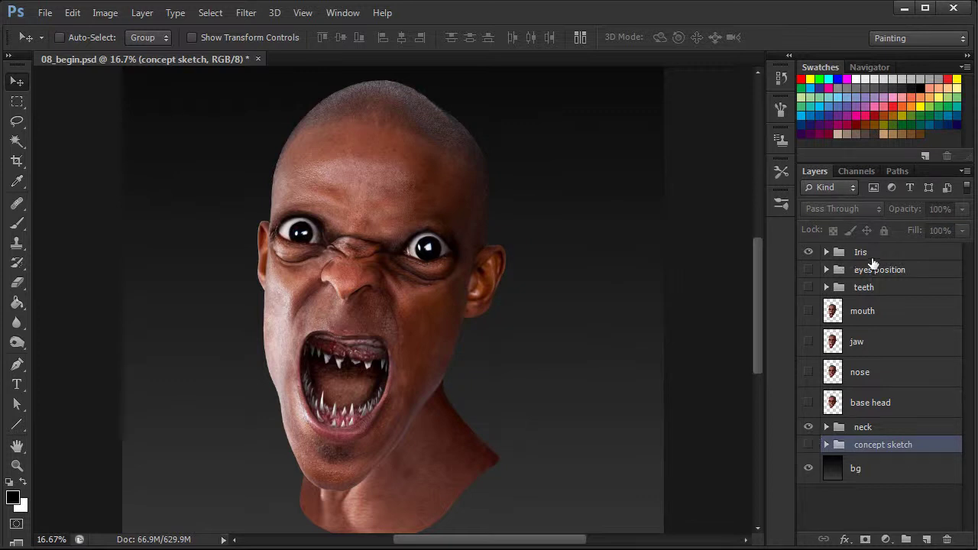
left_click(887, 255)
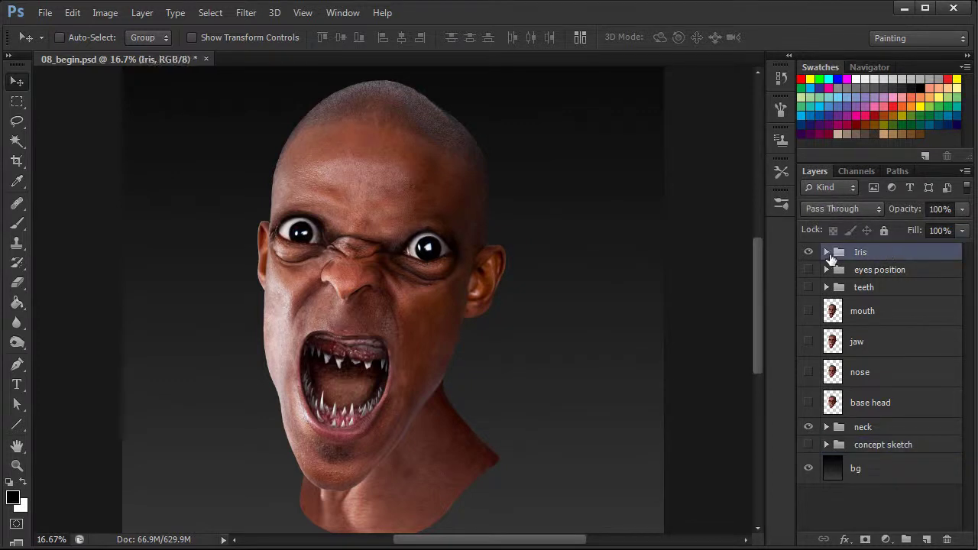
left_click(826, 252)
left_click(895, 434)
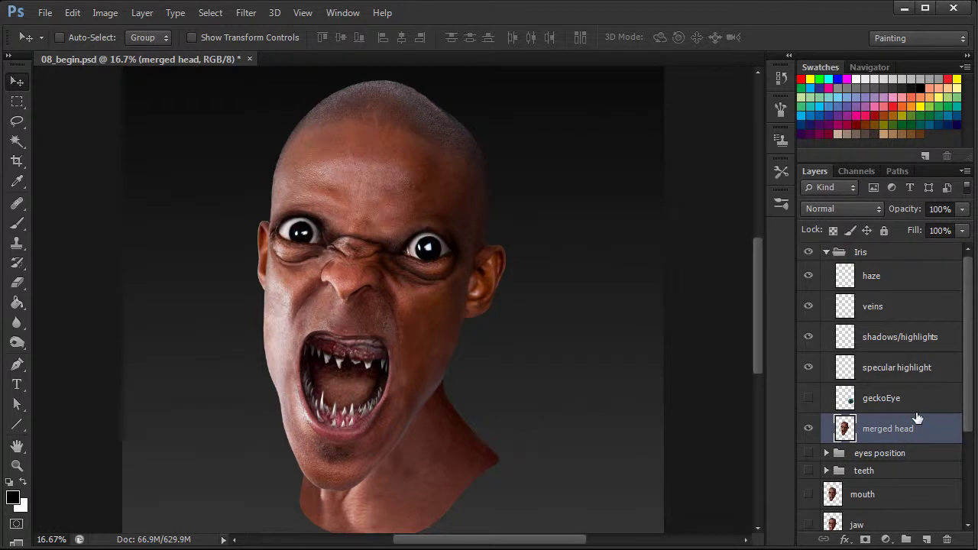
left_click(873, 405)
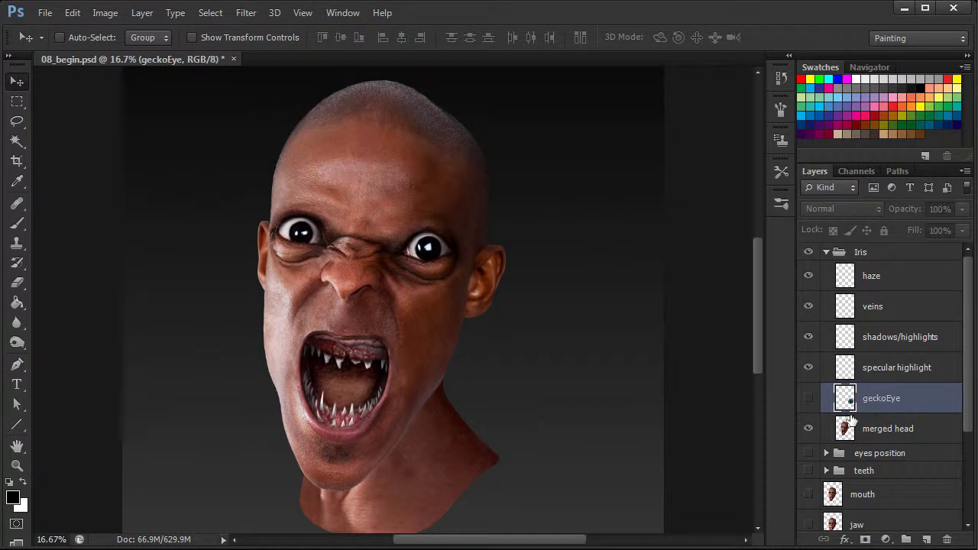
left_click(809, 398)
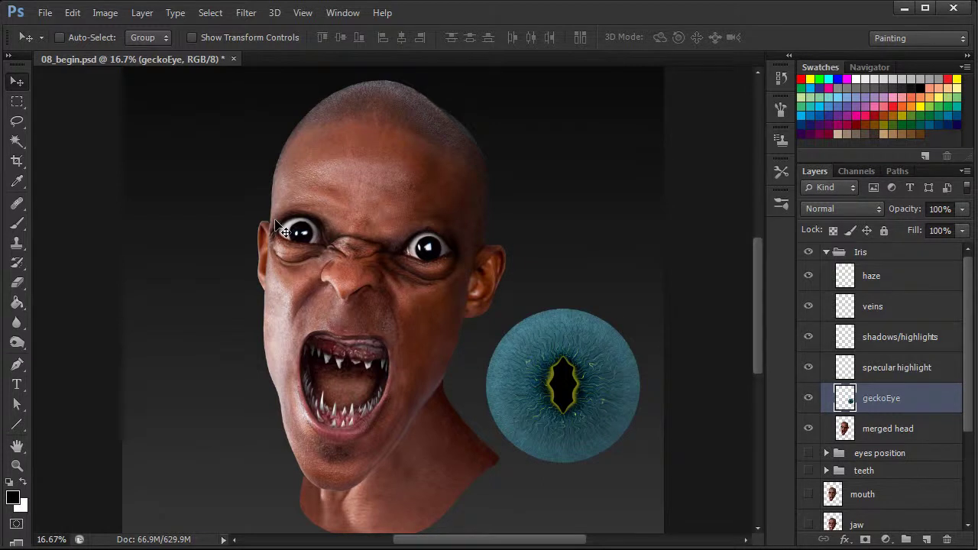
Free-transform the geckoEye iris to about 36% over the eye nearest the visible ear's large lobe, and lower its layer opacity to 60%
key("ctrl+t")
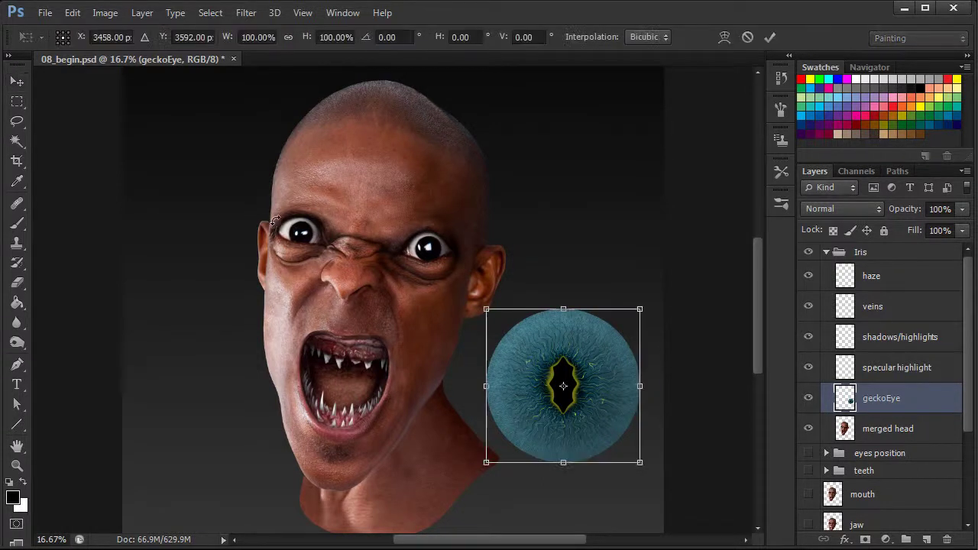
left_click_drag(621, 364, 516, 231)
left_click_drag(539, 177, 444, 246)
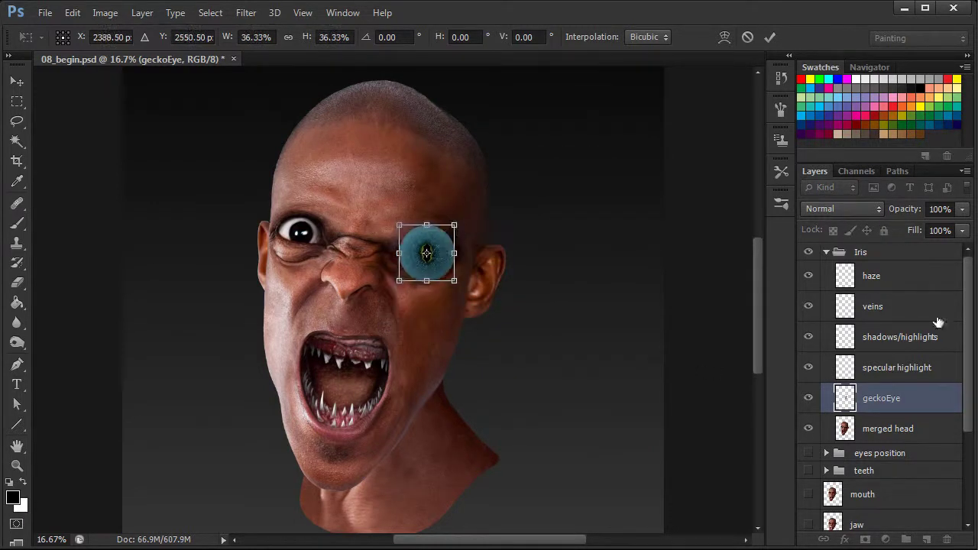
left_click_drag(911, 211, 895, 212)
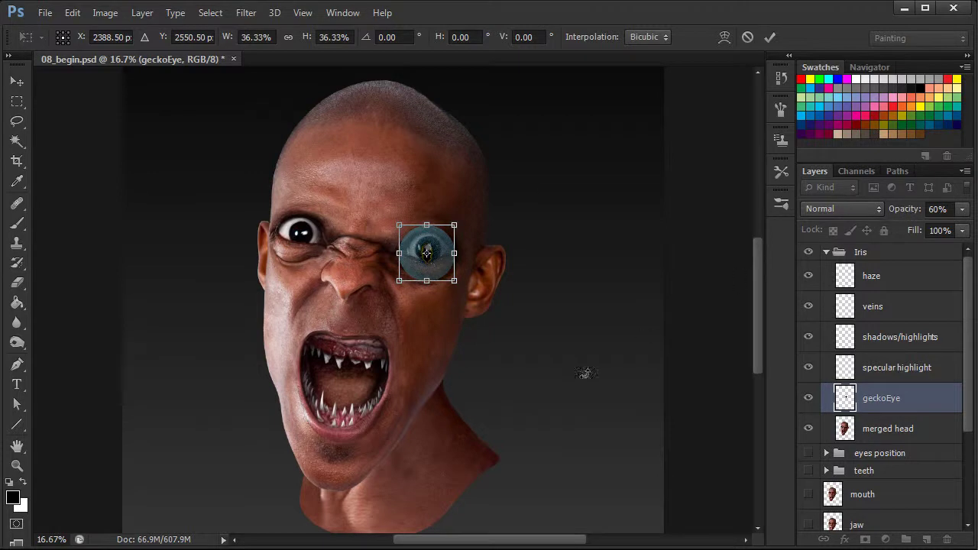
Shrink and align the geckoEye over that eye's original iris, apply the transform, and restore the layer opacity to 100%
key("ctrl+plus")
key("ctrl+plus")
scroll(538, 339, "up", 3)
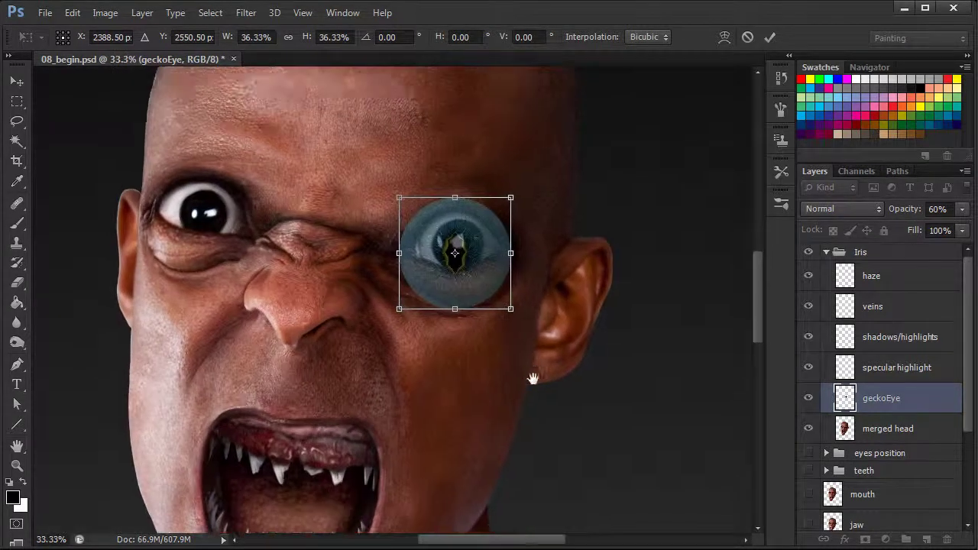
left_click_drag(501, 259, 457, 301)
left_click_drag(448, 341, 468, 313)
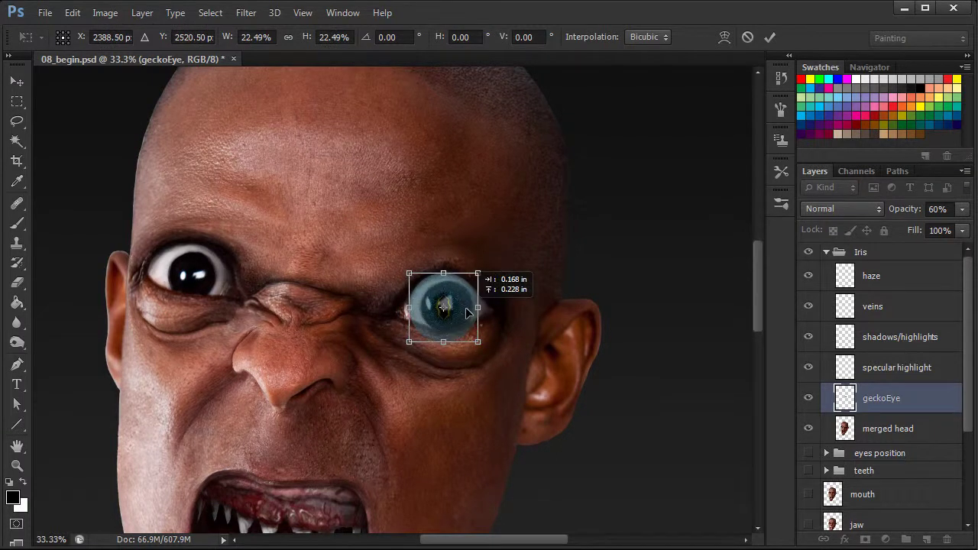
left_click_drag(478, 272, 462, 288)
left_click_drag(451, 335, 460, 328)
left_click_drag(508, 283, 511, 292)
left_click_drag(458, 321, 480, 314)
key("Return")
key("0")
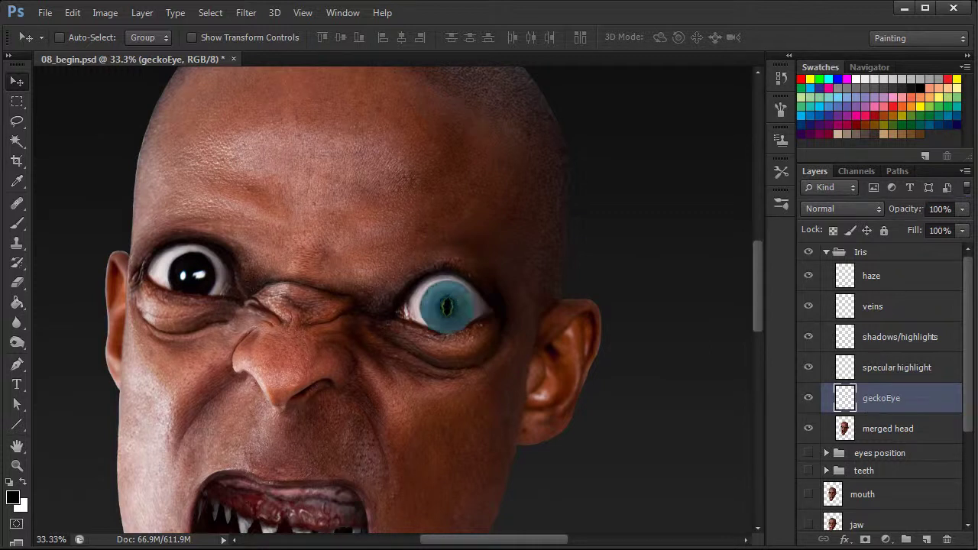
Duplicate the geckoEye layer and move the copy over the iris of the other eye
right_click(887, 398)
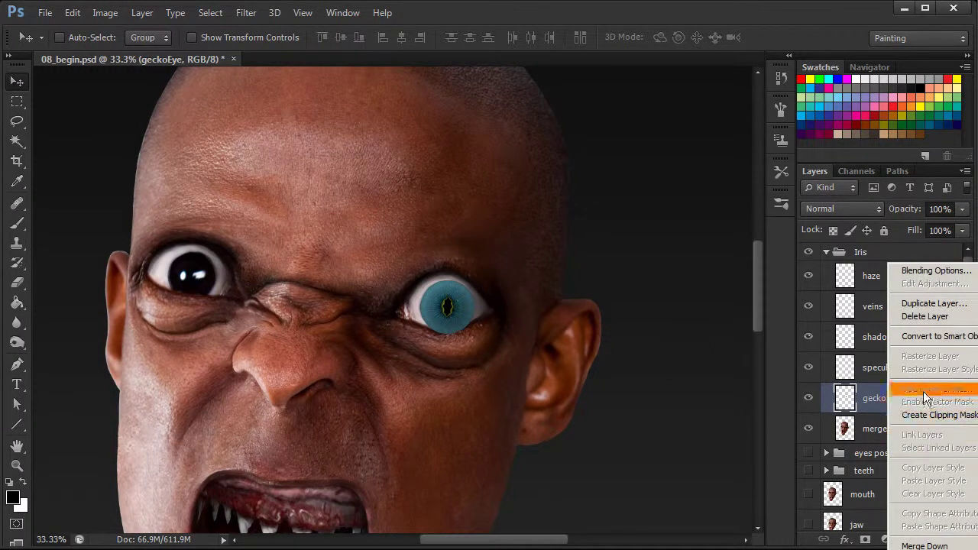
left_click(927, 303)
left_click(625, 196)
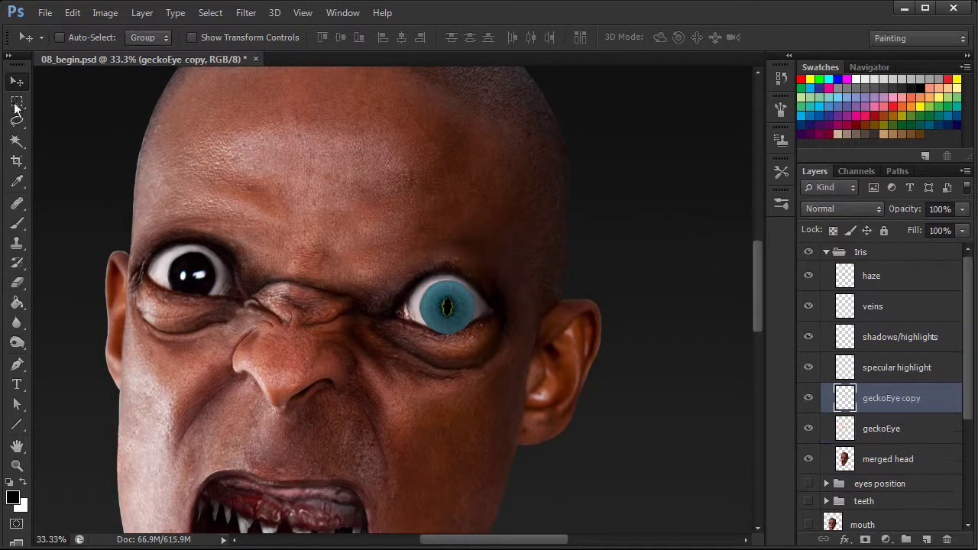
left_click_drag(457, 321, 201, 287)
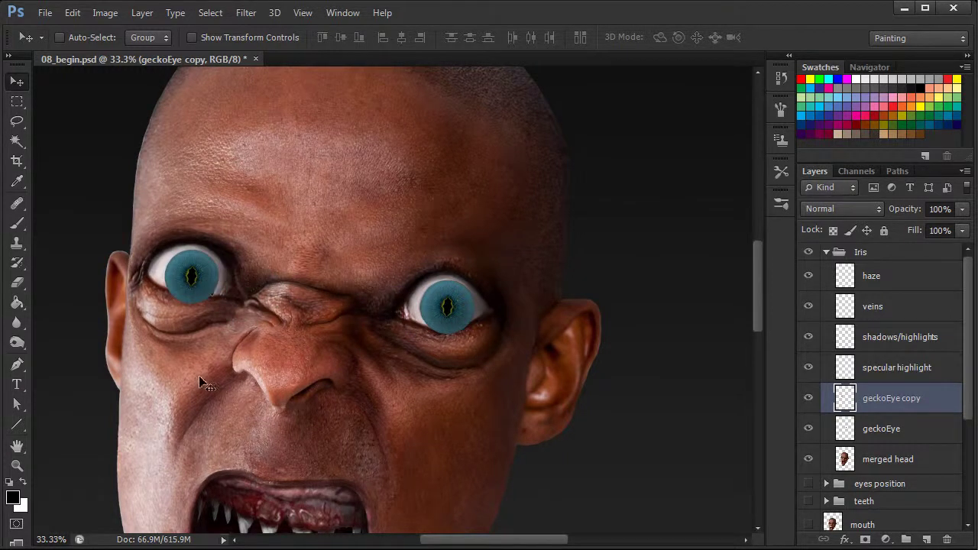
Fit the iris copy to its eye at about 94% scale, using 75% layer opacity for alignment, and restore the opacity to 100%
left_click_drag(910, 212, 897, 213)
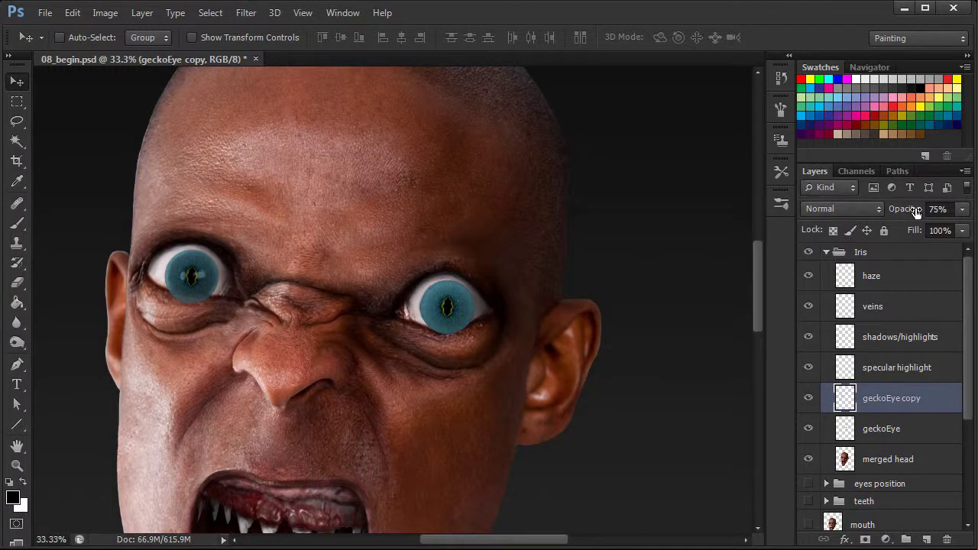
key("ctrl+t")
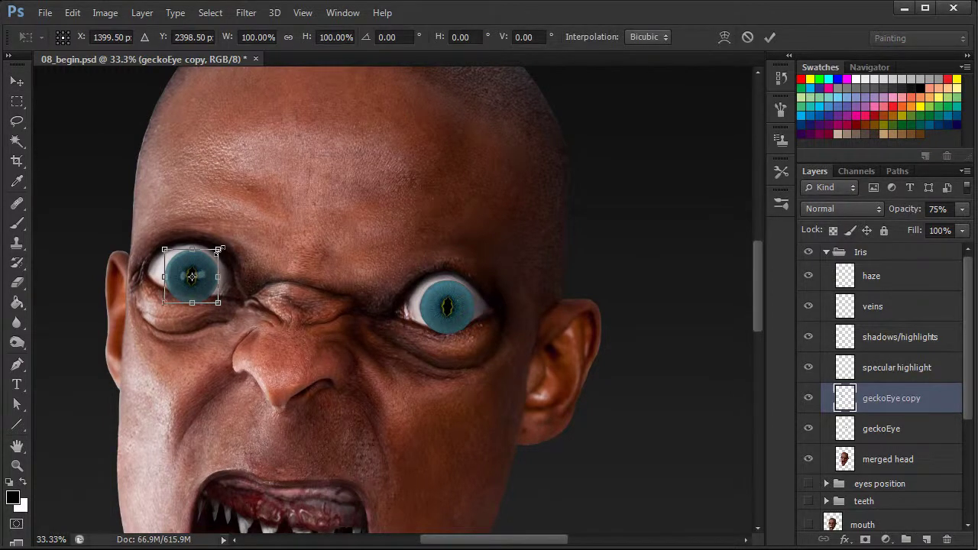
left_click_drag(218, 250, 215, 253)
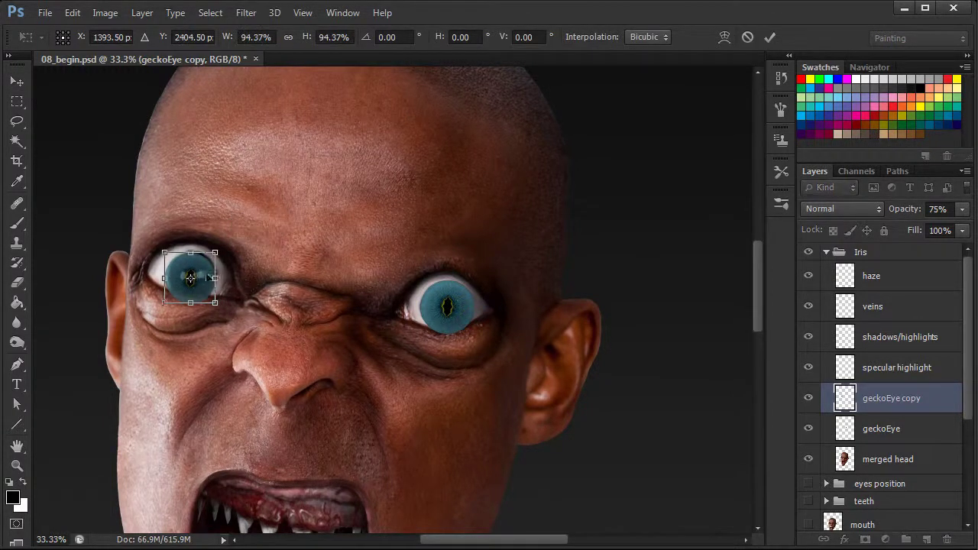
left_click_drag(200, 290, 204, 291)
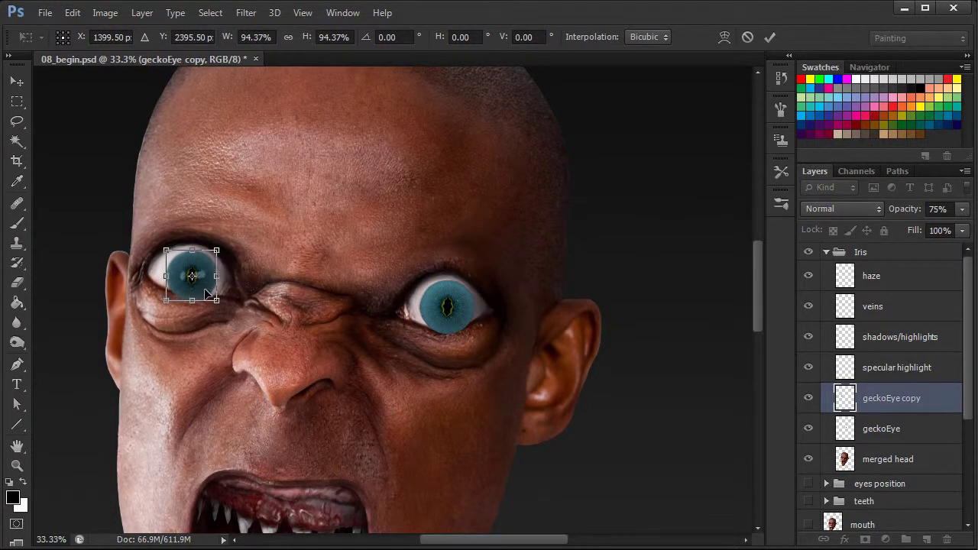
key("Return")
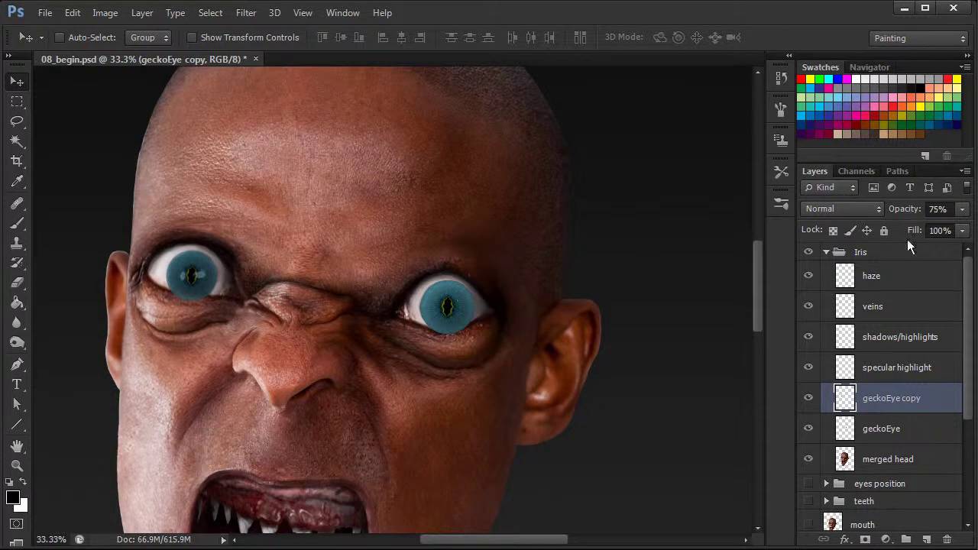
left_click_drag(895, 214, 917, 214)
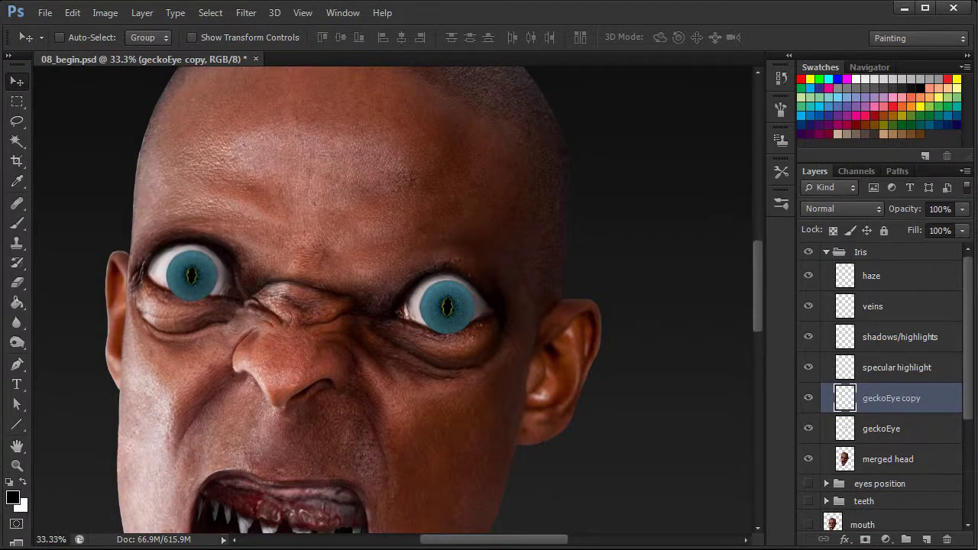
Merge the geckoEye and geckoEye copy layers into one layer
left_click(899, 432, "shift")
right_click(899, 401)
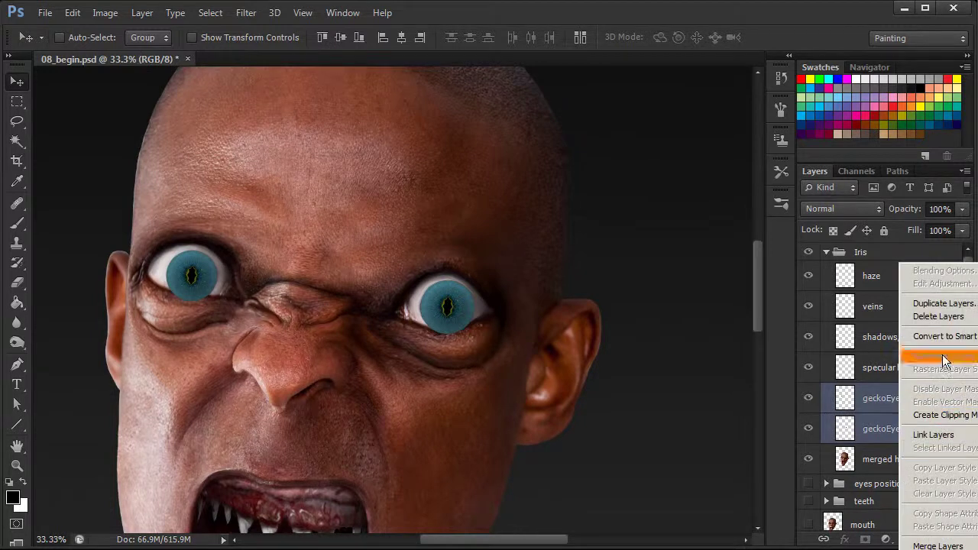
left_click(939, 545)
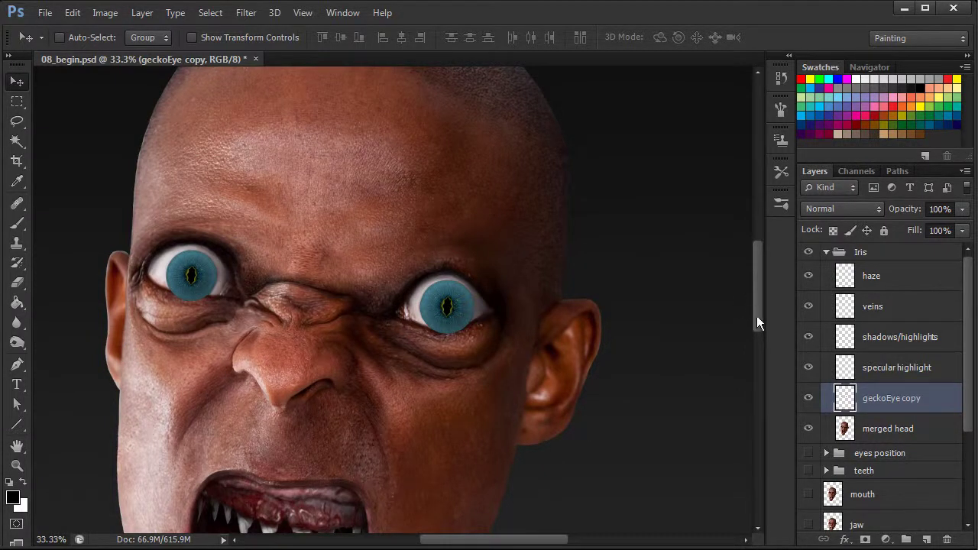
Set the merged iris layer's opacity to 70% and prepare a 17 px Eraser with Transfer controlled by pen pressure
left_click_drag(756, 313, 757, 321)
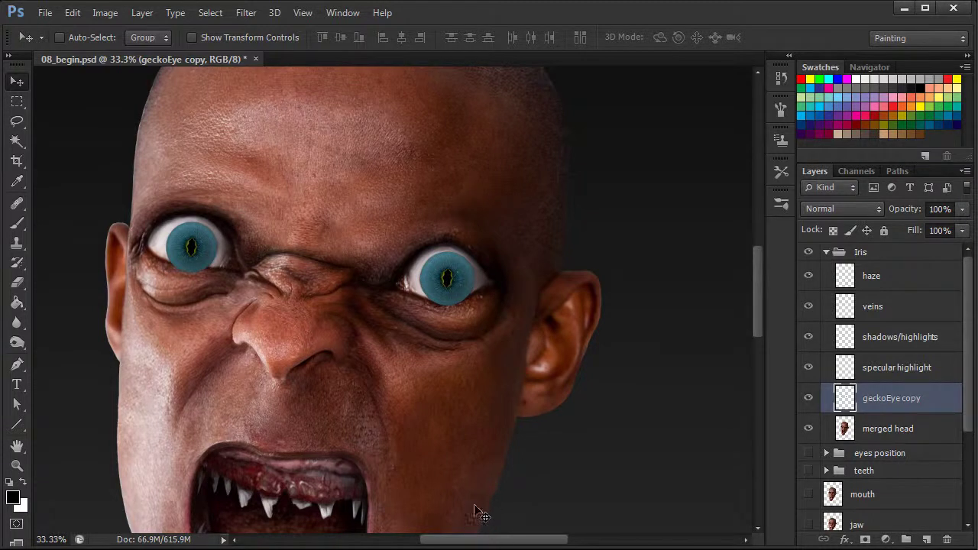
left_click_drag(906, 212, 906, 213)
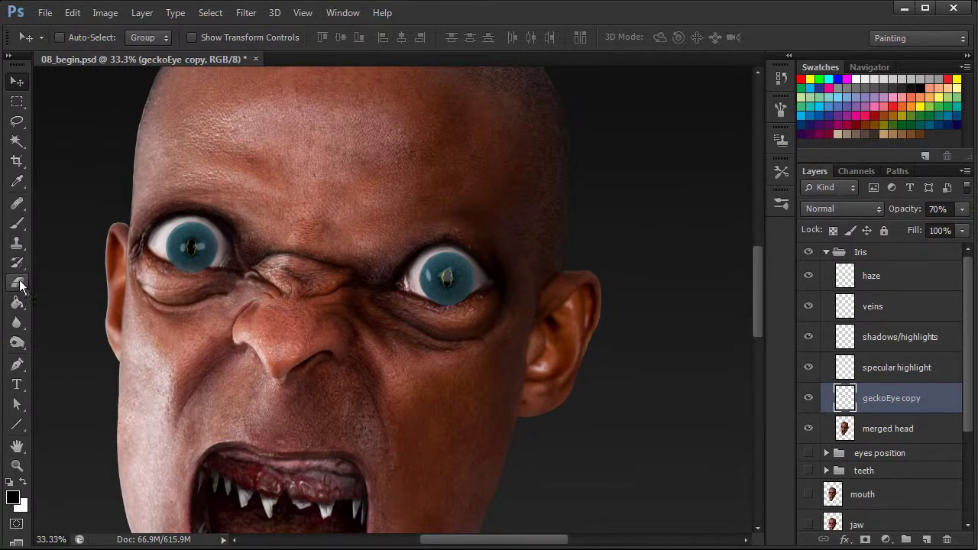
left_click(17, 283)
right_click(419, 333)
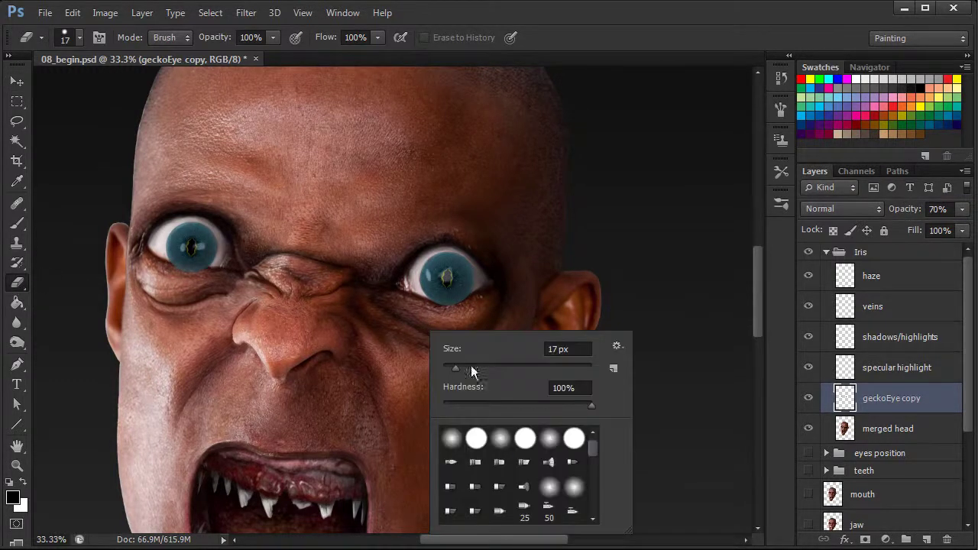
left_click(781, 109)
left_click(478, 238)
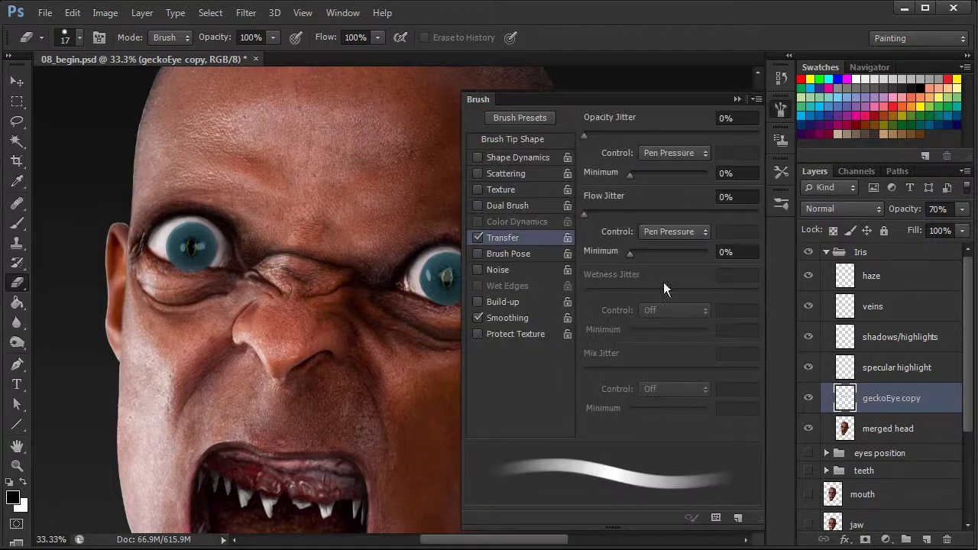
left_click(781, 110)
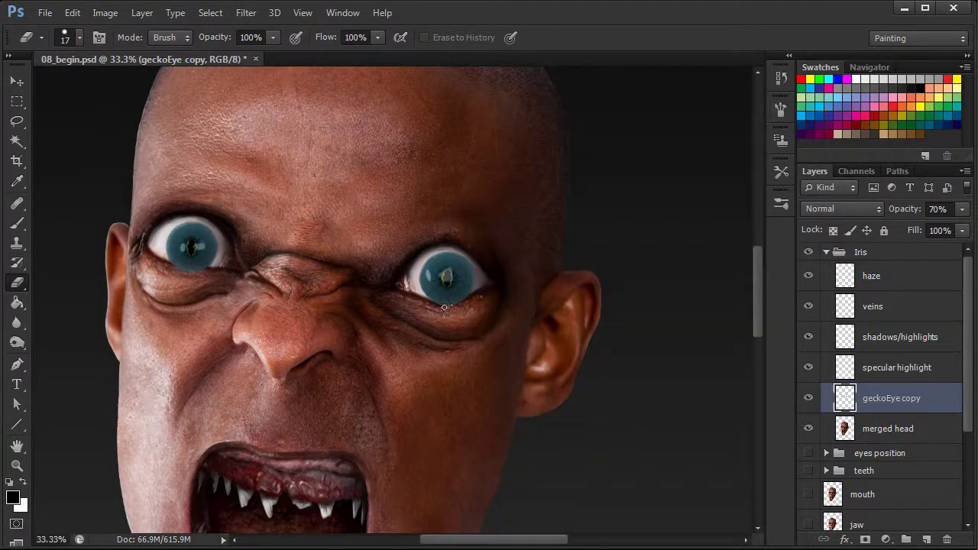
Erase the iris edges that overlap the lower eyelids, and restore the merged layer's opacity to 100%
key("ctrl+plus")
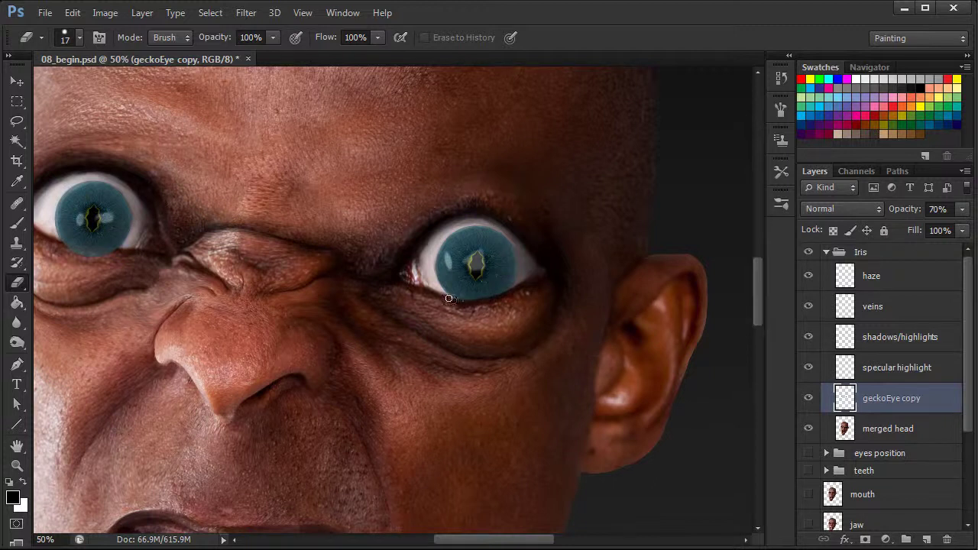
left_click_drag(510, 542, 466, 543)
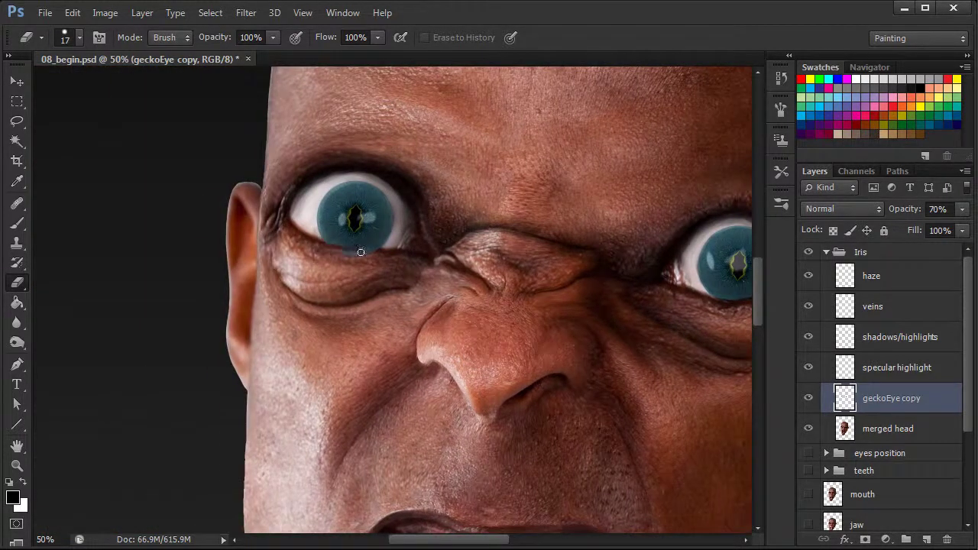
left_click_drag(361, 252, 373, 253)
key("ctrl+0")
left_click_drag(895, 211, 917, 211)
key("ctrl+minus")
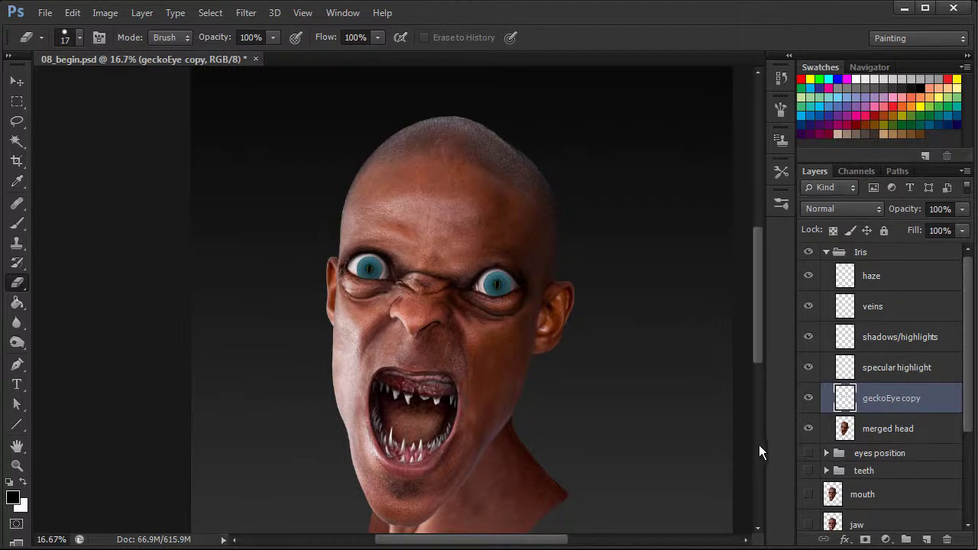
Select the specular highlight layer and compare the eyes with the new iris and specular highlight layers hidden and shown
left_click(902, 370)
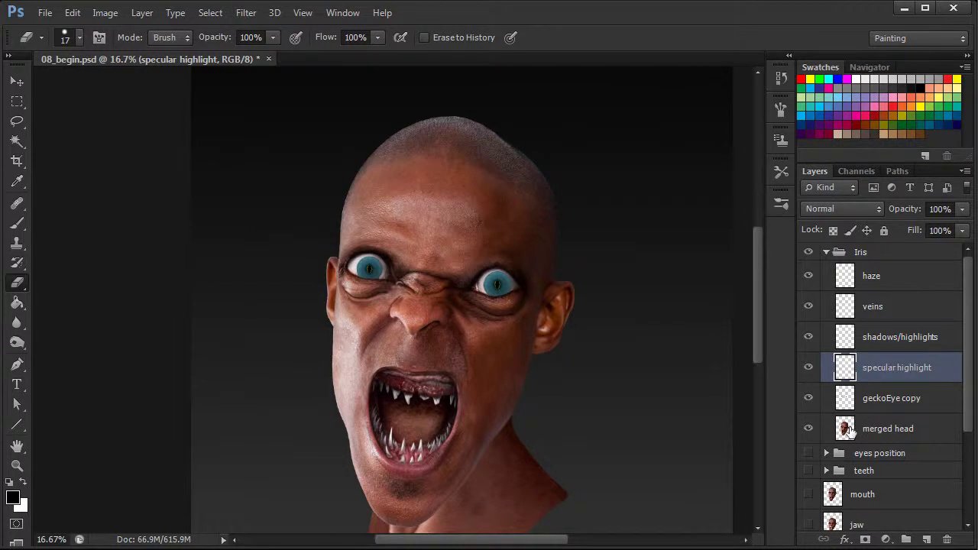
left_click(809, 400)
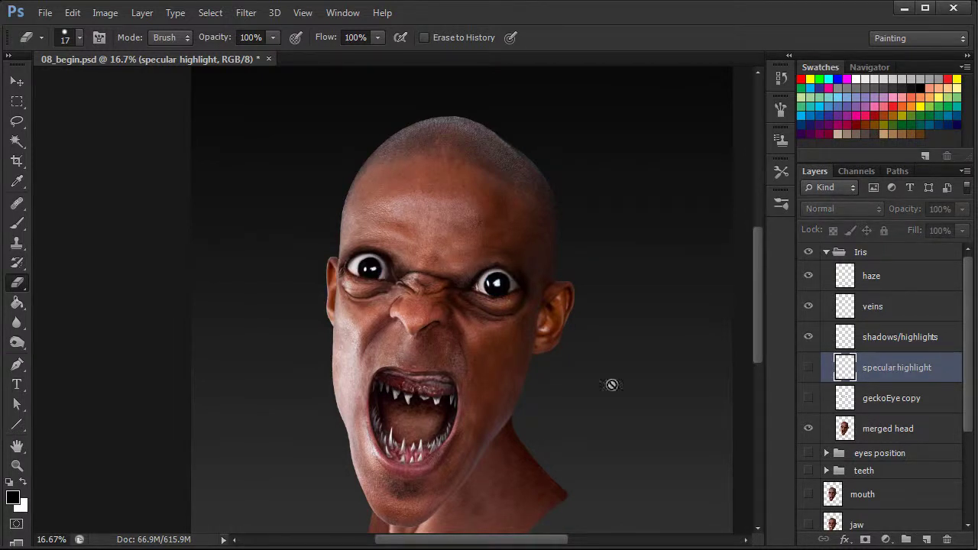
left_click(812, 401)
left_click(809, 367)
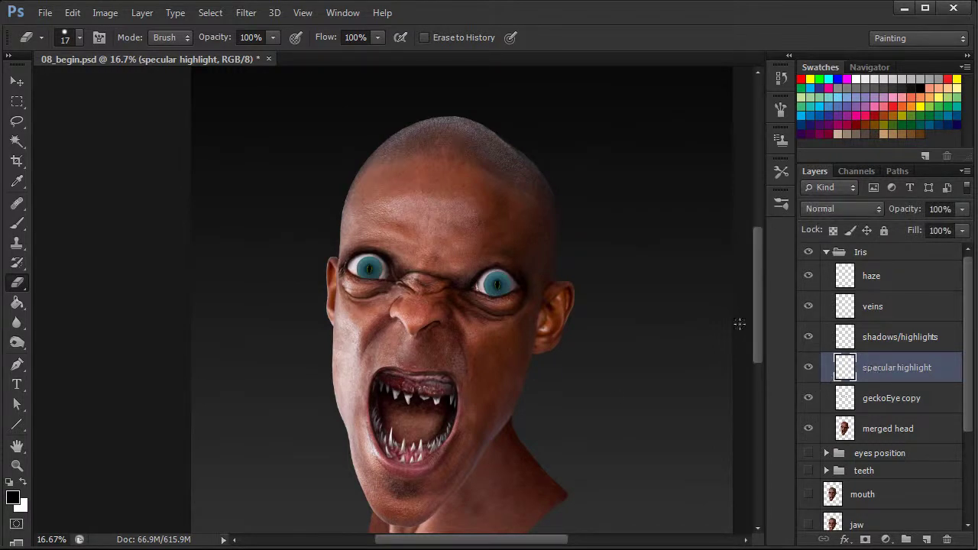
Prepare a white 19 px Brush with Transfer controlled by pen pressure
left_click(17, 223)
left_click(23, 482)
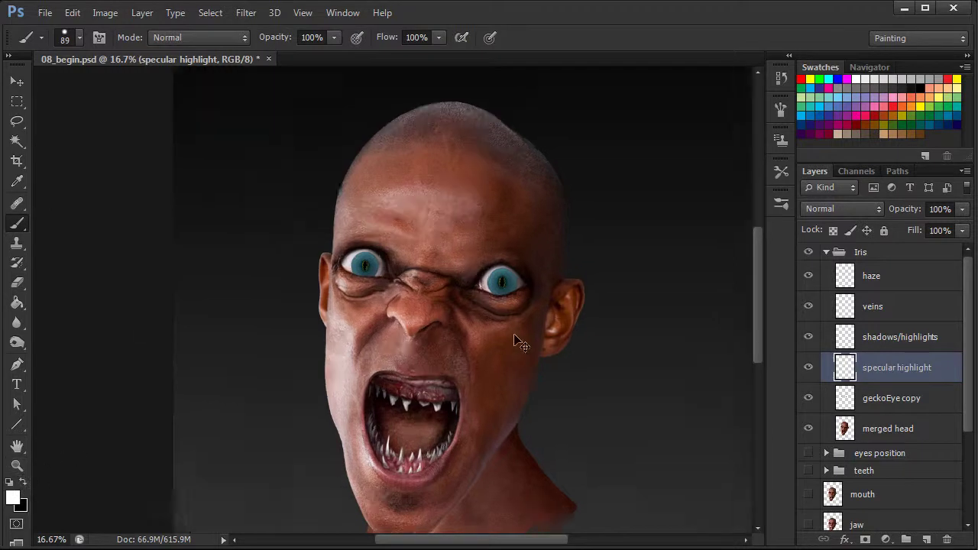
key("ctrl+plus")
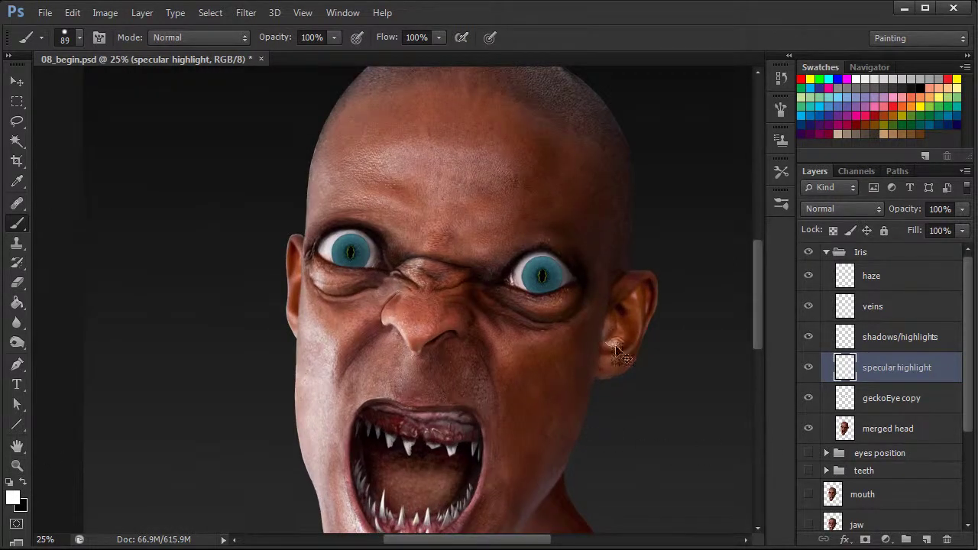
key("ctrl+plus")
scroll(565, 394, "right", 5)
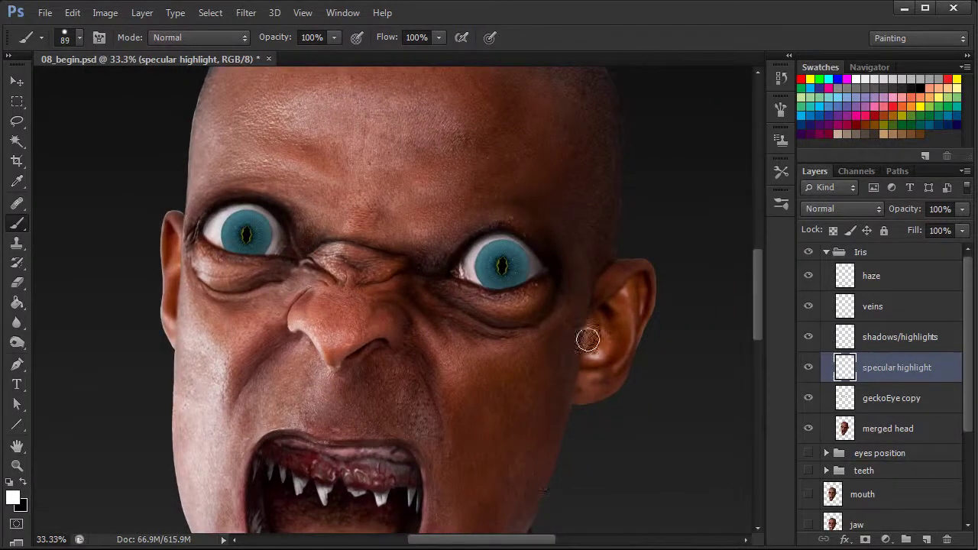
right_click(541, 356)
left_click(780, 109)
left_click(525, 234)
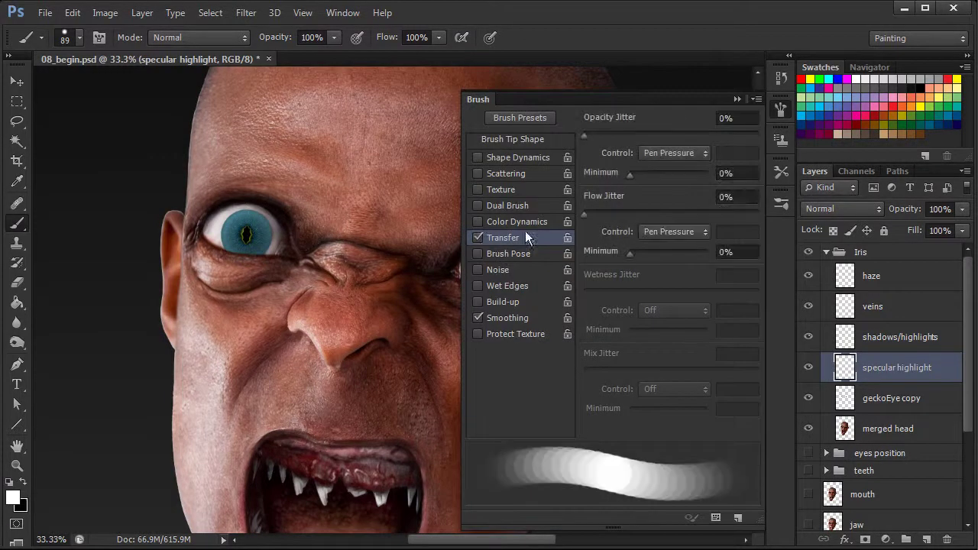
left_click(778, 115)
right_click(544, 331)
mouse_move(596, 364)
left_mouse_down()
mouse_move(575, 363)
mouse_move(584, 360)
left_mouse_up()
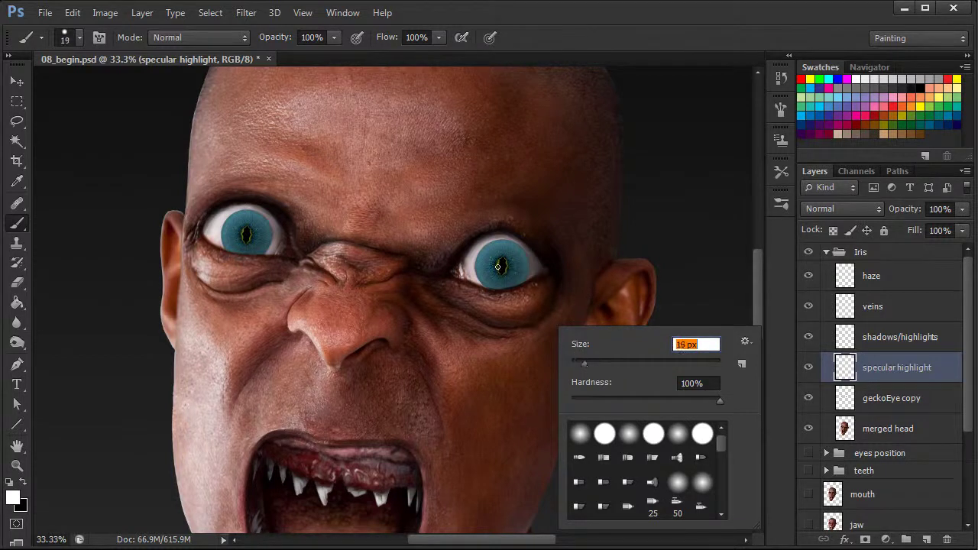
key("Return")
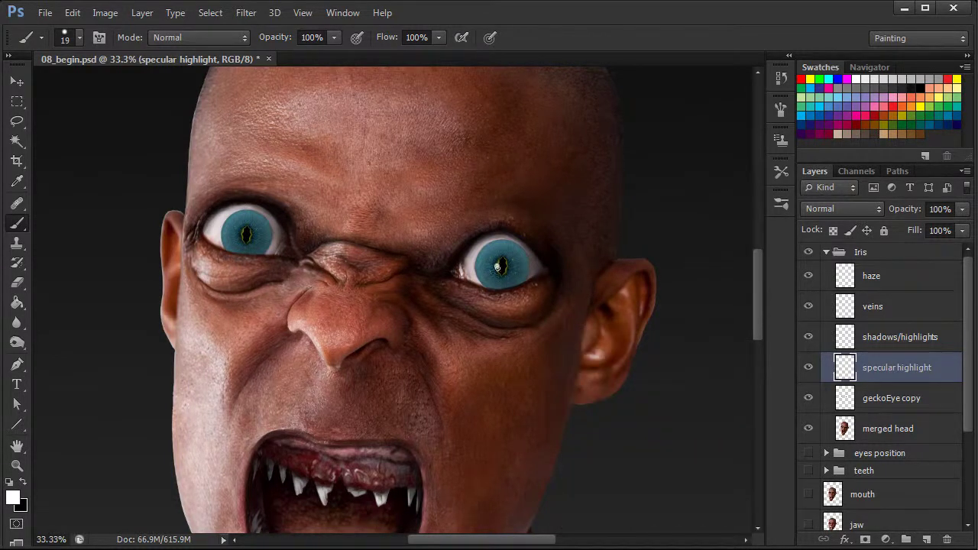
Paint a white specular highlight beside the pupil of each eye on the specular highlight layer
left_click(496, 266)
left_click(241, 235)
key("ctrl+minus")
key("ctrl+minus")
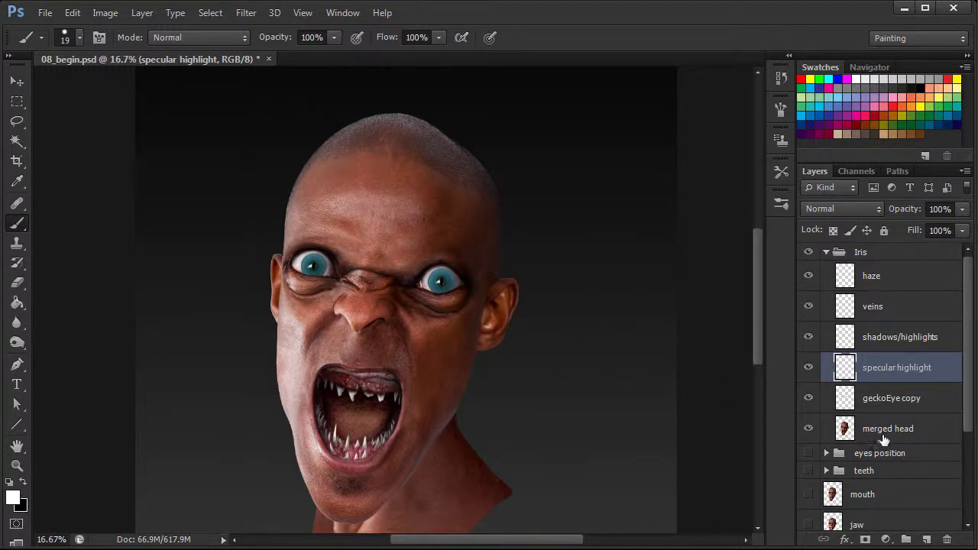
On the shadows/highlights layer, paint a sampled dark skin tone along the lower lid edge of the right-hand eye with an 11 px brush
left_click(875, 344)
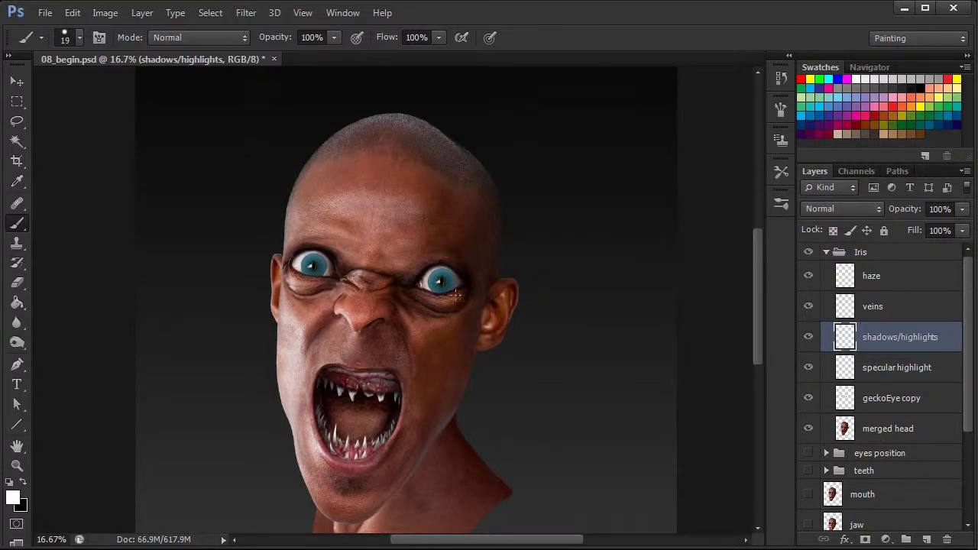
key("ctrl+plus")
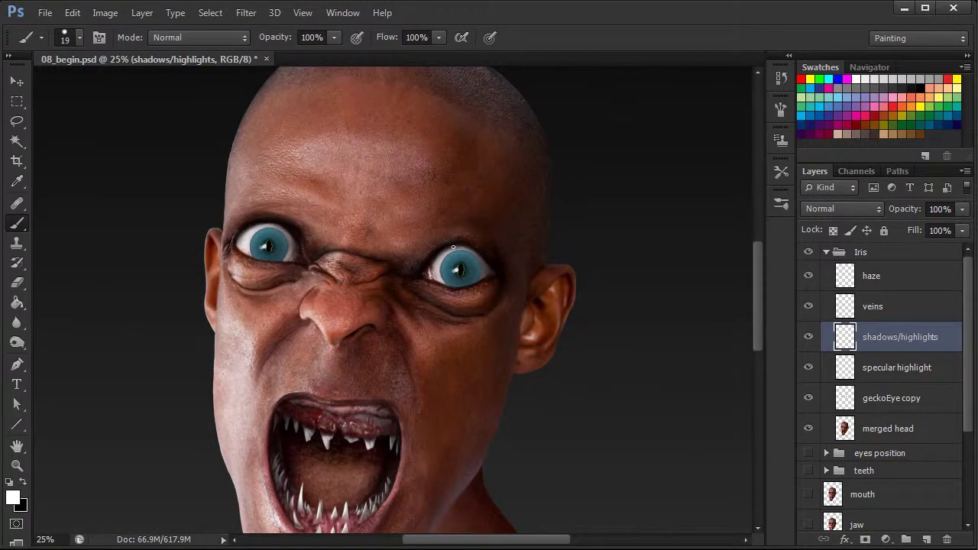
left_click(455, 292, "alt")
key("ctrl+plus")
right_click(503, 319)
left_click_drag(510, 298, 508, 303)
key("Return")
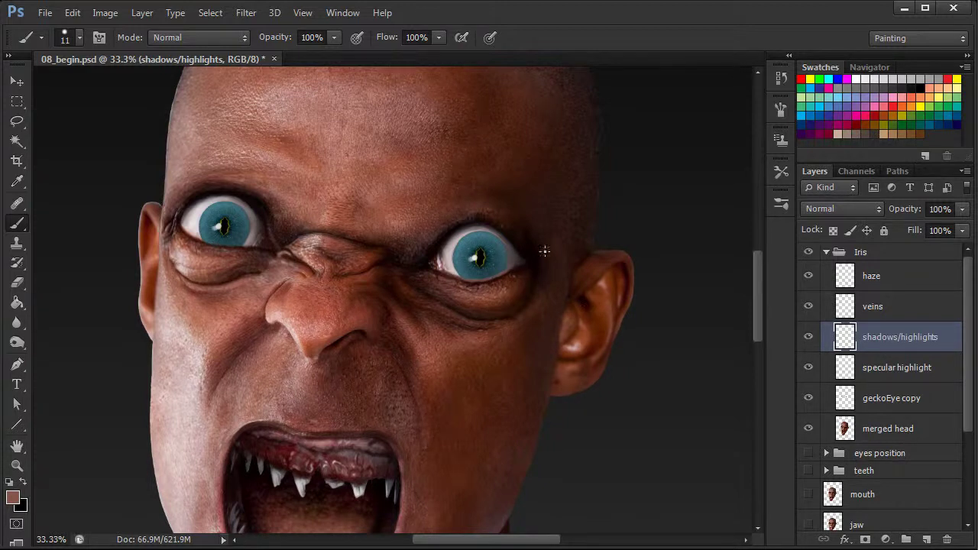
left_click(481, 283, "alt")
left_click_drag(462, 278, 510, 274)
Sample the lid colour at the left-hand eye and paint it along the lower edge of that eyeball
left_click_drag(319, 324, 519, 376)
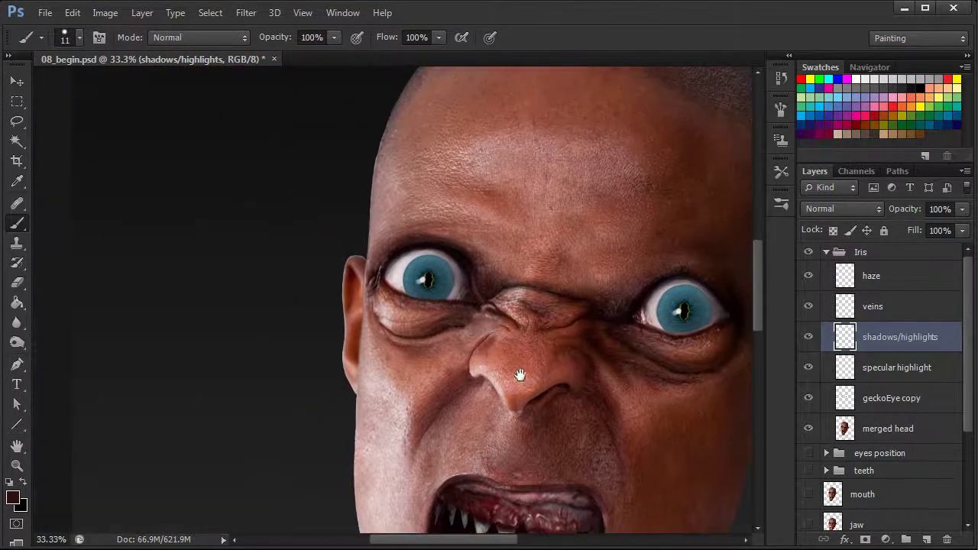
left_click(407, 297, "alt")
left_click_drag(421, 299, 454, 300)
Refine the left-hand eye's lower lid edge with a 7 px brush, using colours sampled from the lid and the eye white
right_click(473, 288)
key("Down")
key("Down")
key("Down")
key("Down")
key("Return")
left_click_drag(409, 295, 429, 300)
left_click(404, 294, "alt")
left_click(399, 277, "alt")
Compare the eyes with the shadows/highlights layer hidden and shown
key("ctrl+minus")
key("ctrl+minus")
key("ctrl+minus")
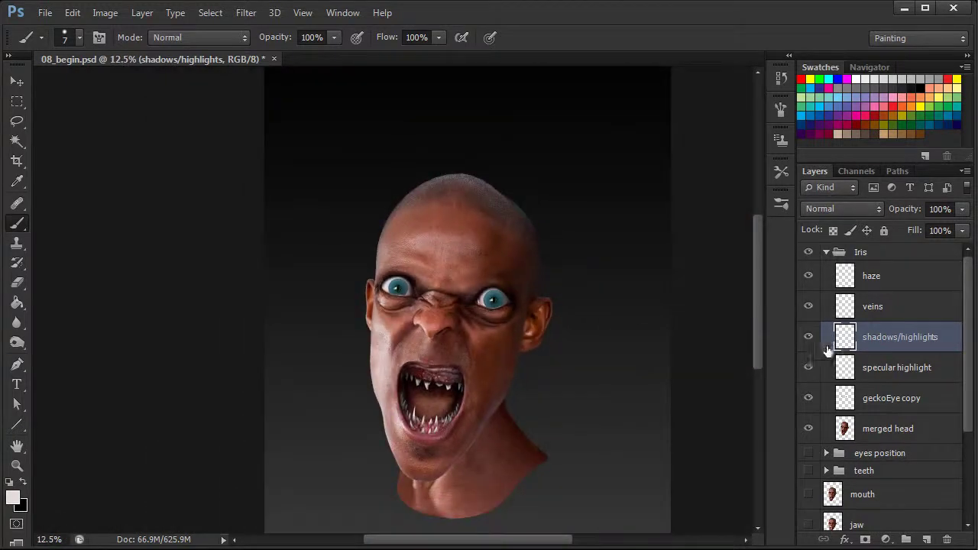
left_click(809, 337)
left_click(810, 339)
left_click(810, 339)
left_click(811, 339)
Touch up the shading around the eyes on the shadows/highlights layer with sampled colours and a 30 px brush
key("ctrl+plus")
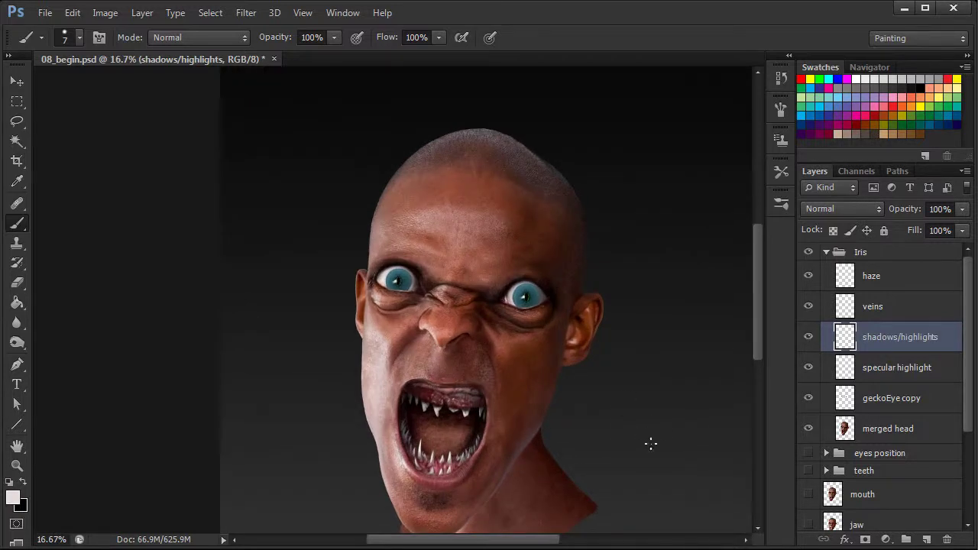
key("ctrl+plus")
left_click_drag(615, 327, 568, 331)
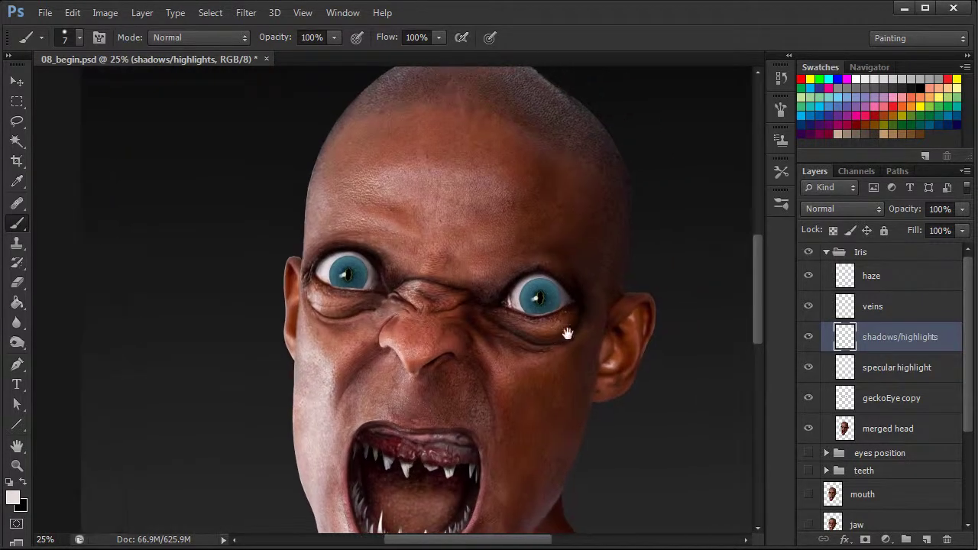
left_click(562, 321, "alt")
key("ctrl+plus")
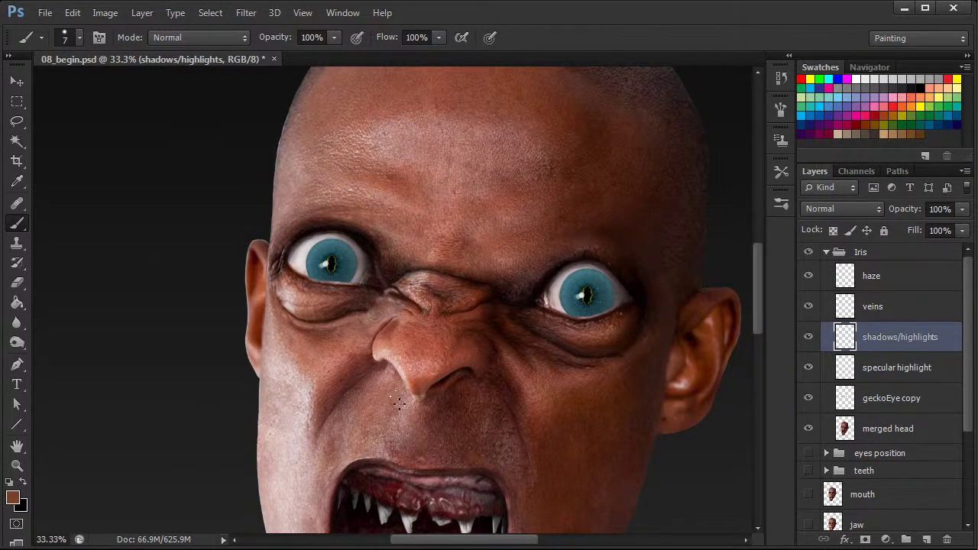
right_click(640, 289)
type("30")
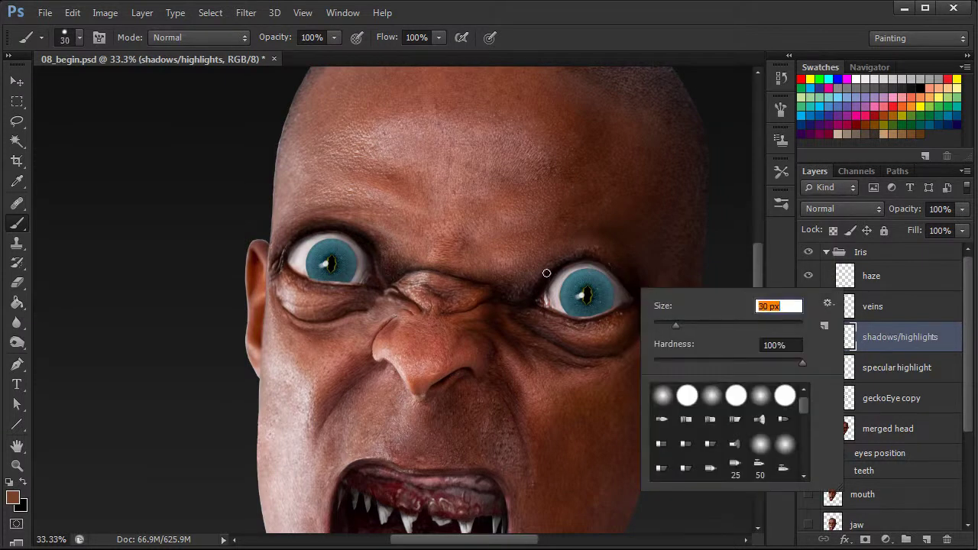
key("Return")
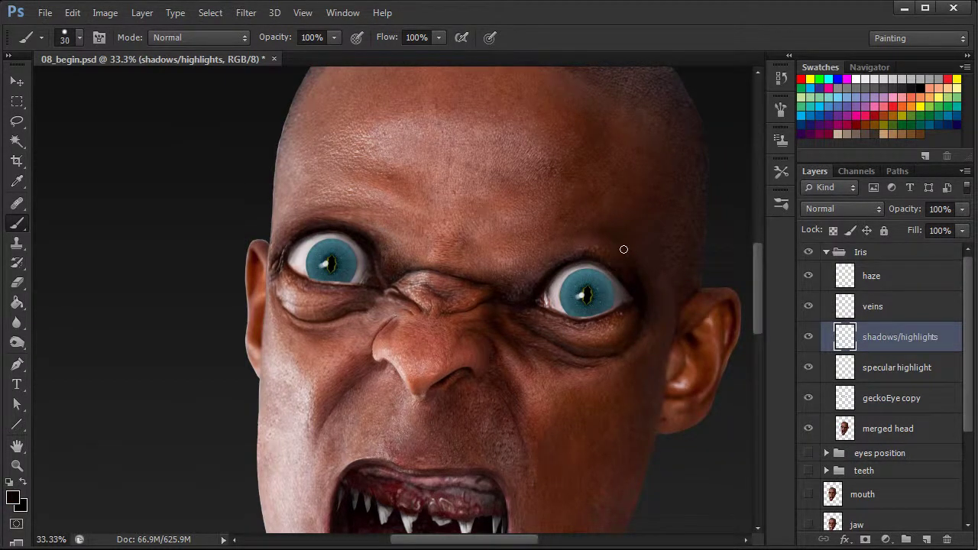
Select the veins layer and prepare a dark red 5 px brush
left_click(884, 309)
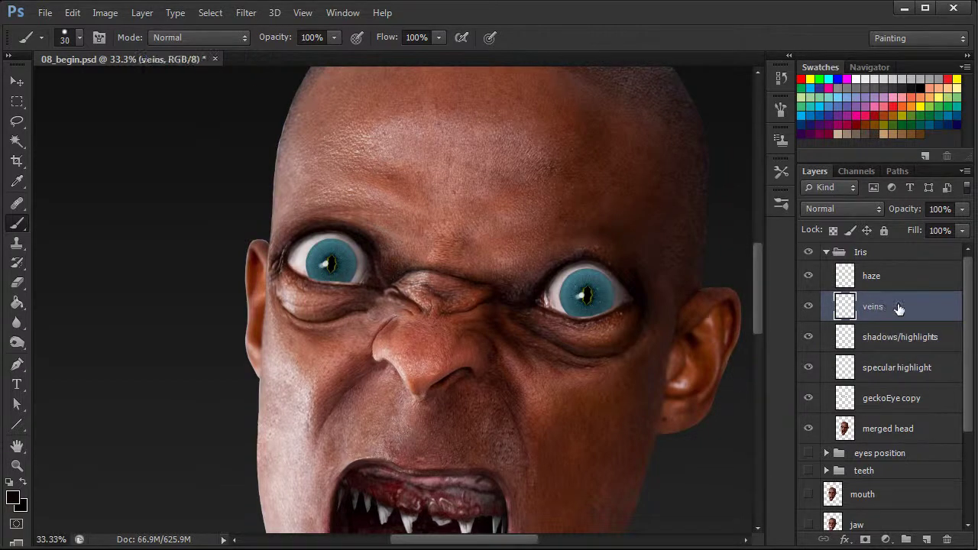
left_click(876, 116)
right_click(601, 334)
left_click_drag(634, 368, 623, 372)
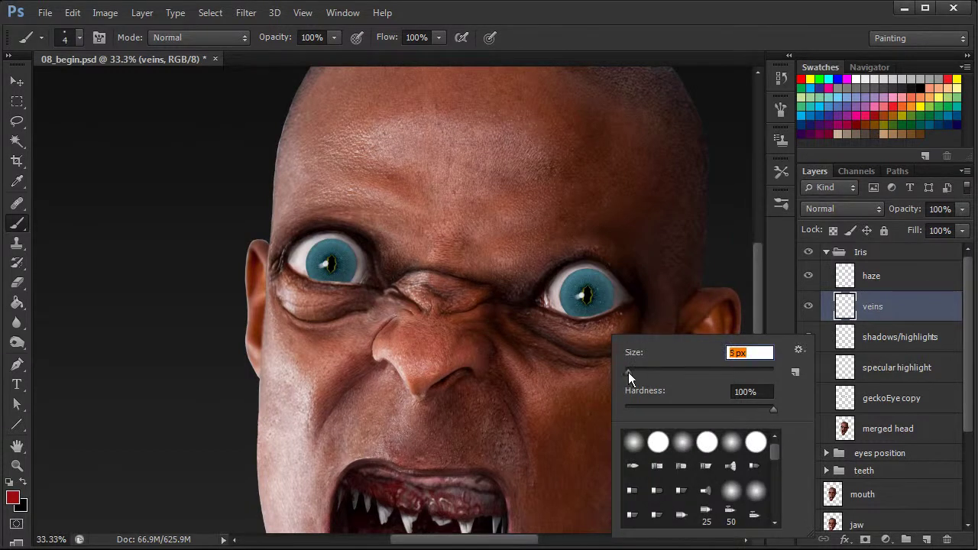
key("Return")
Paint thin, branching red veins across the whites of both eyes
key("ctrl+plus")
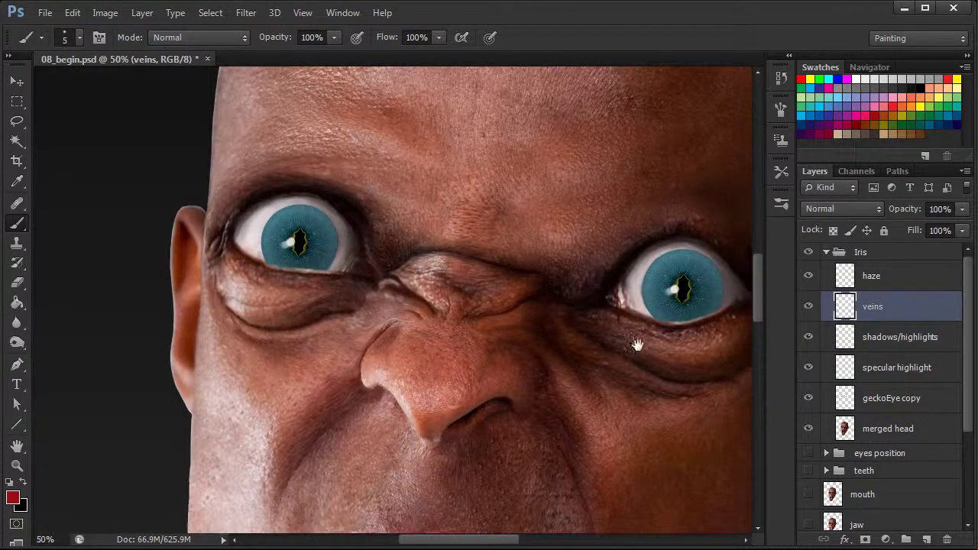
left_click_drag(636, 341, 556, 368)
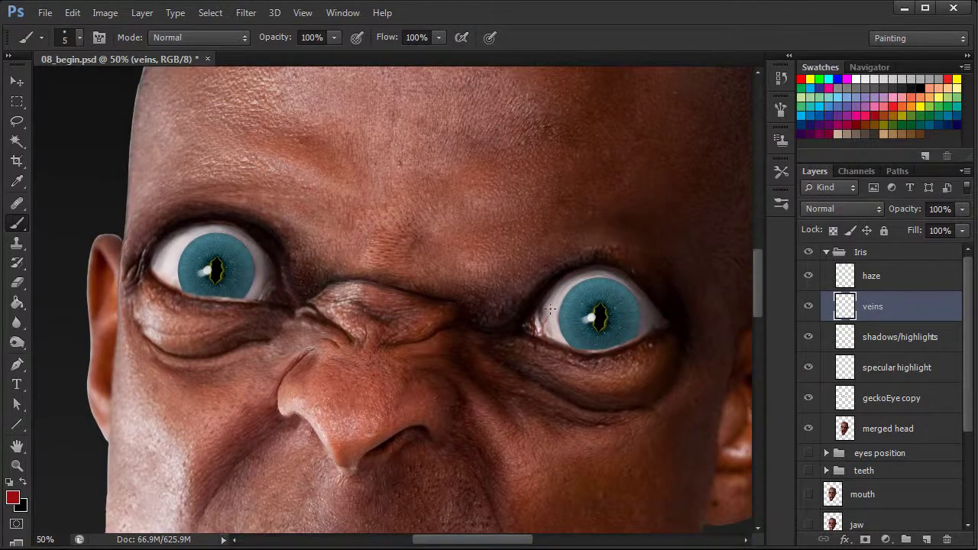
mouse_move(557, 327)
left_mouse_down()
mouse_move(552, 339)
mouse_move(560, 332)
left_mouse_up()
left_click_drag(354, 395, 618, 426)
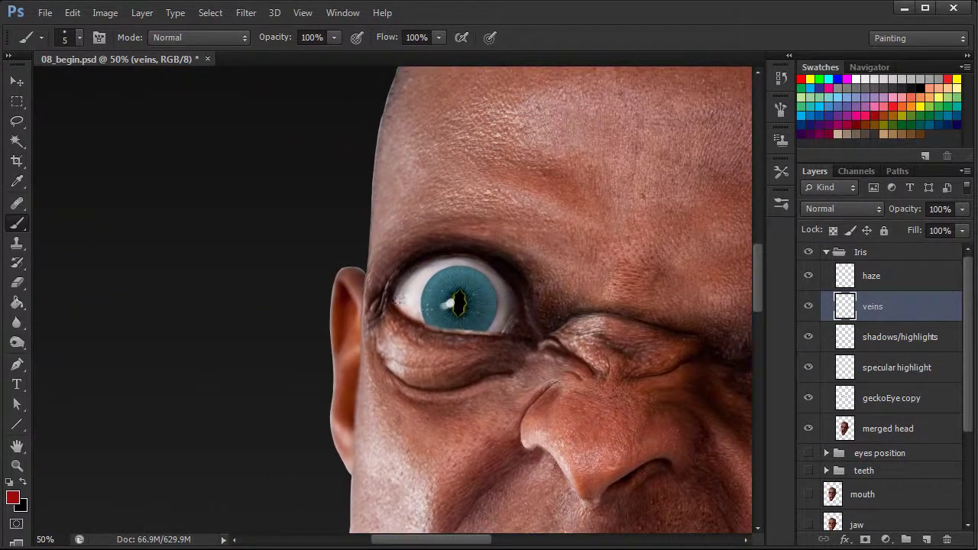
mouse_move(408, 293)
left_mouse_down()
mouse_move(424, 279)
mouse_move(402, 301)
mouse_move(413, 309)
mouse_move(418, 276)
left_mouse_up()
left_click_drag(704, 428, 469, 388)
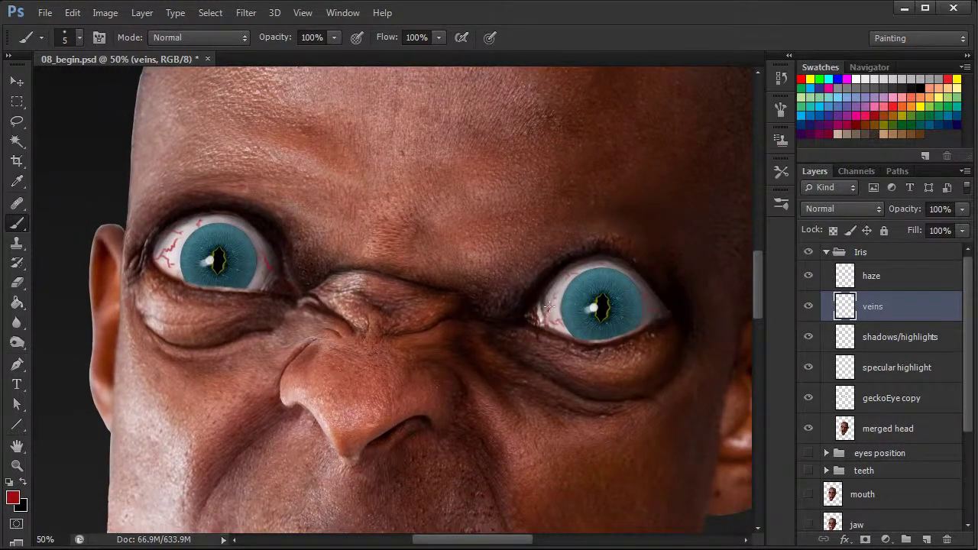
mouse_move(558, 293)
left_mouse_down()
mouse_move(552, 308)
mouse_move(563, 324)
left_mouse_up()
Try the Overlay blend mode on the veins layer, and settle on Hard Light with 66% opacity
key("ctrl+minus")
left_click(854, 208)
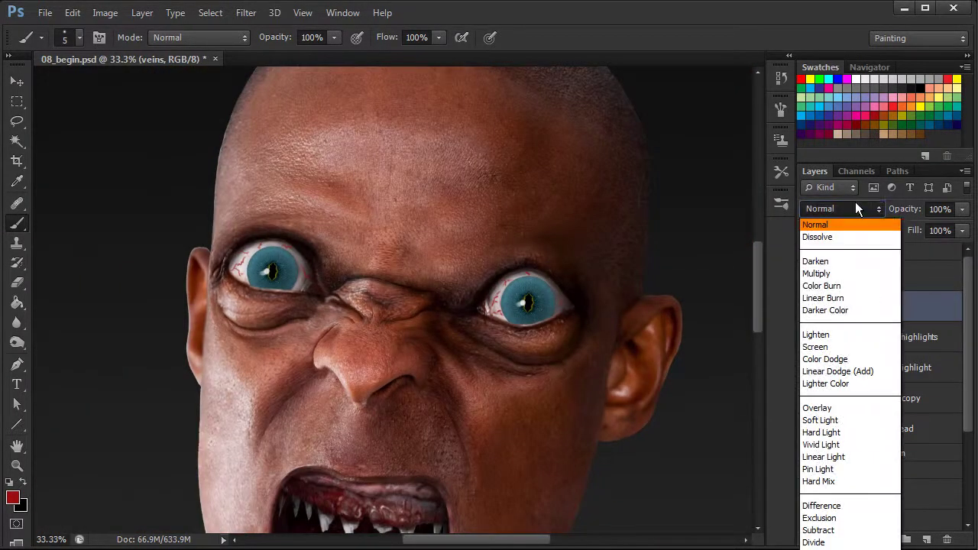
left_click(832, 407)
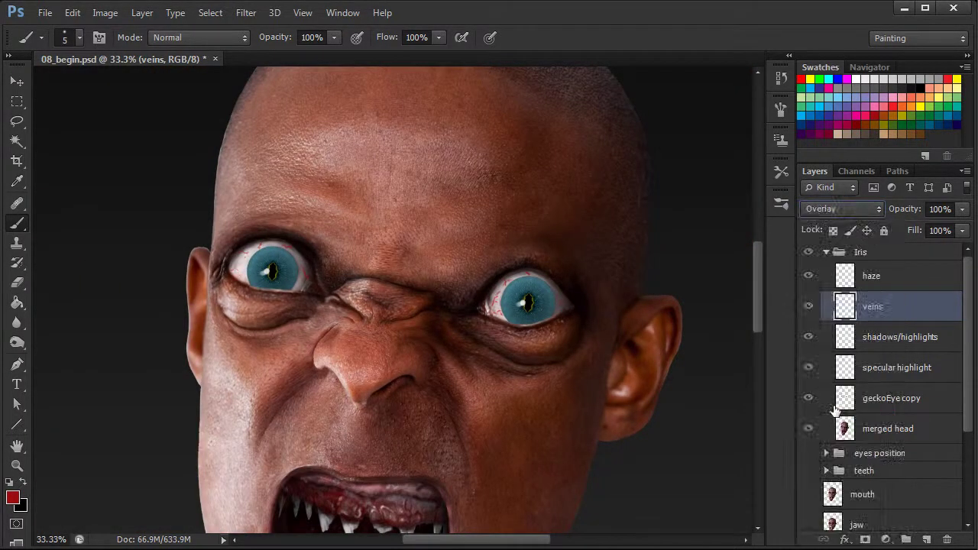
left_click(838, 208)
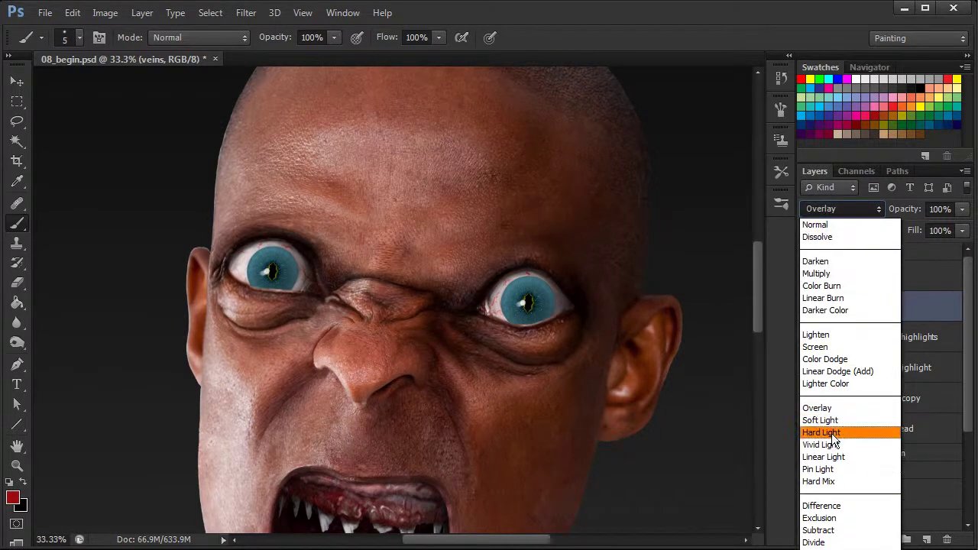
left_click(835, 434)
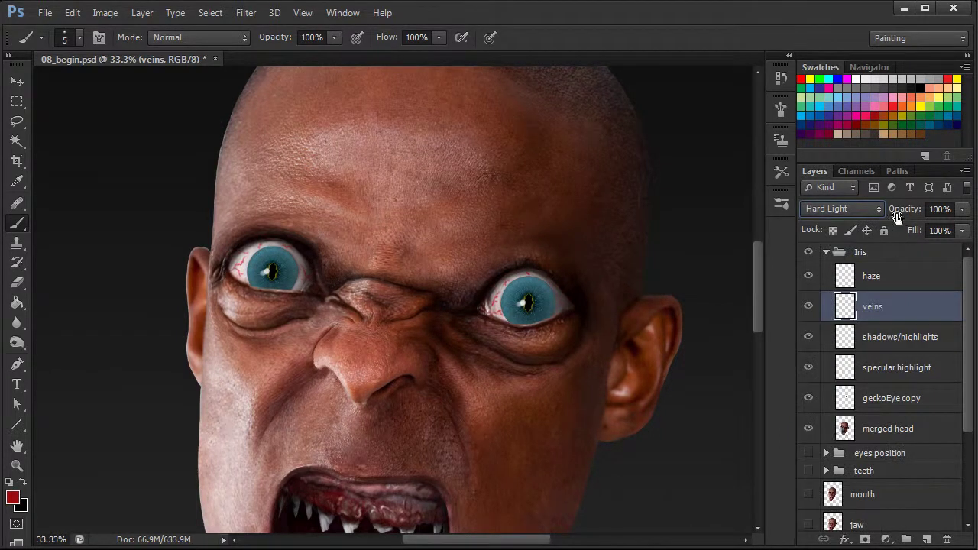
mouse_move(903, 215)
left_mouse_down()
mouse_move(912, 216)
mouse_move(895, 213)
left_mouse_up()
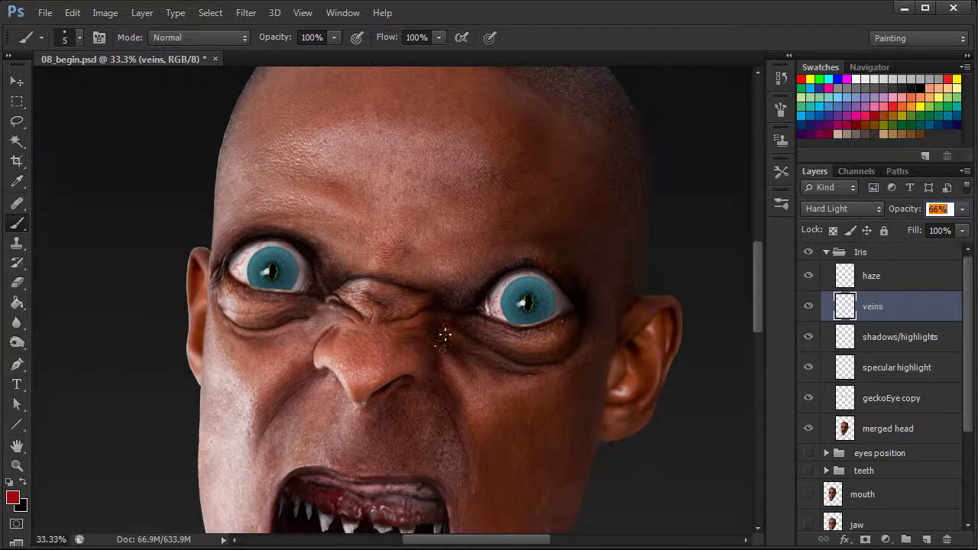
Add more fine red veins to the whites of the eyes on the veins layer
key("ctrl+plus")
mouse_move(153, 243)
left_mouse_down()
mouse_move(175, 227)
mouse_move(166, 262)
mouse_move(148, 239)
left_mouse_up()
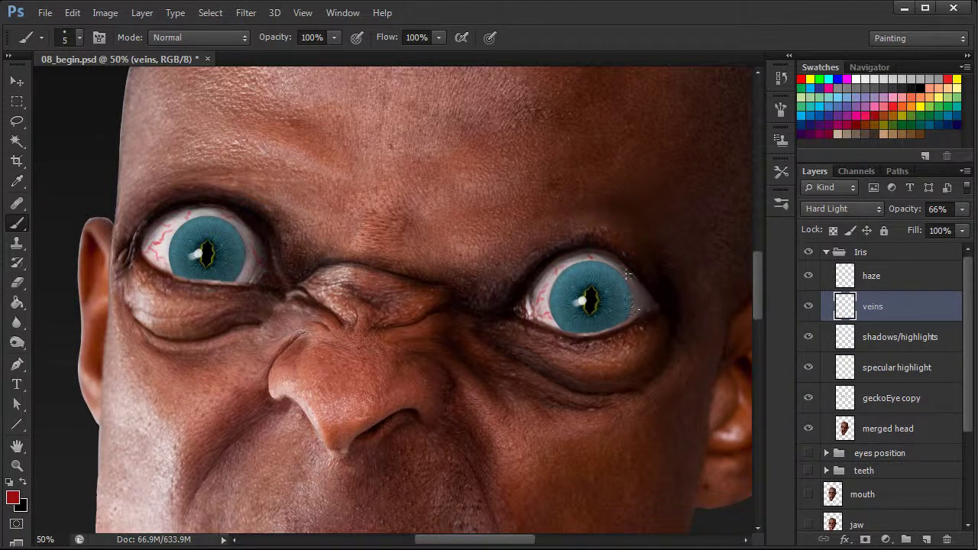
key("ctrl+minus")
key("ctrl+minus")
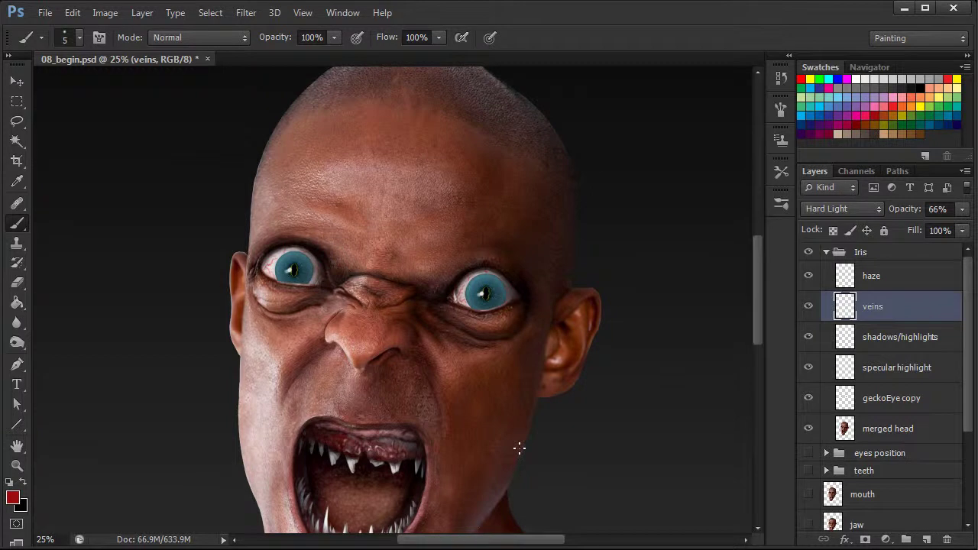
Select the haze layer and prepare a soft round 77 px brush with 0% hardness and Transfer enabled
left_click(893, 279)
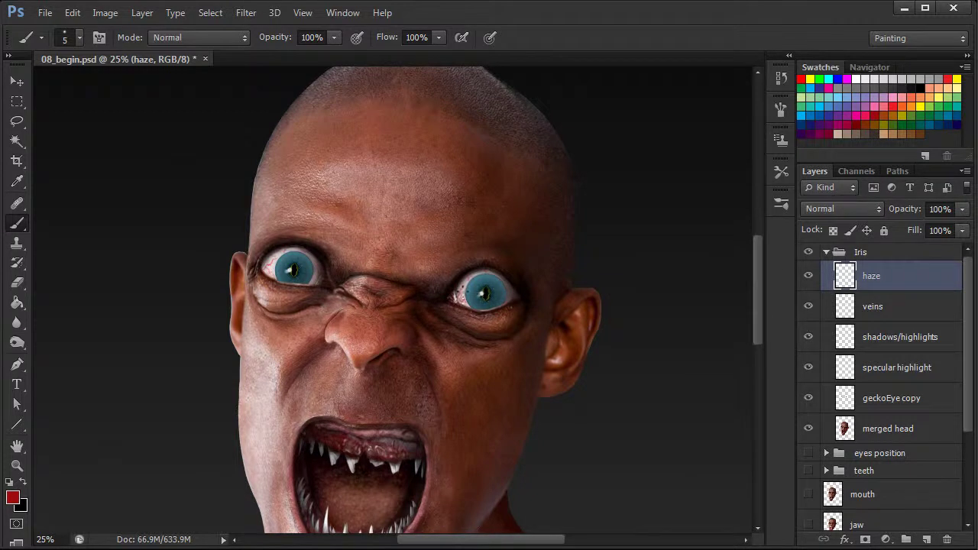
right_click(571, 321)
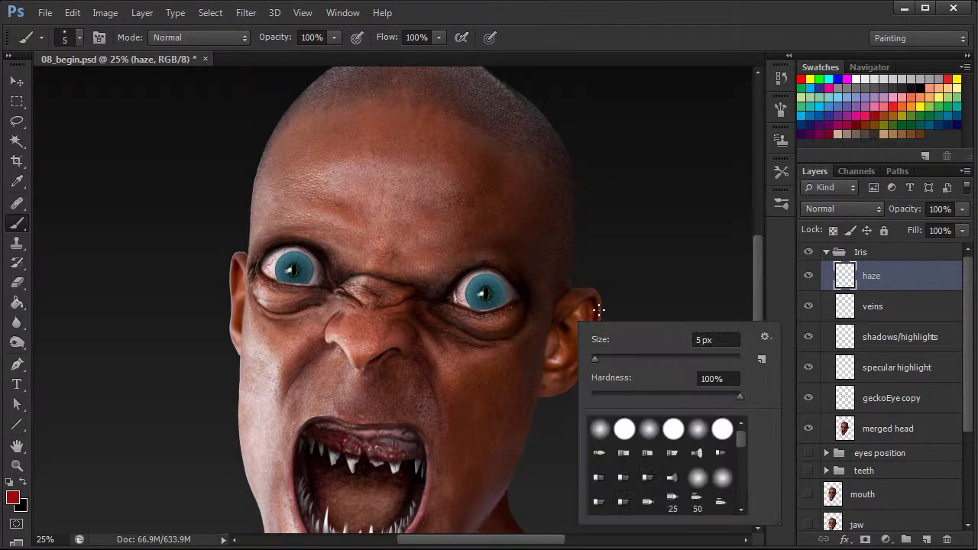
left_click(601, 428)
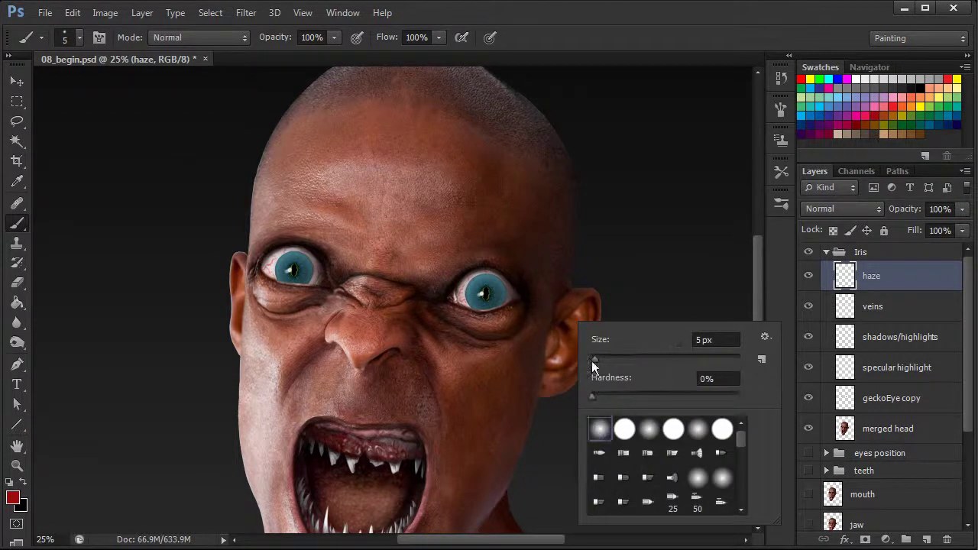
left_click(780, 109)
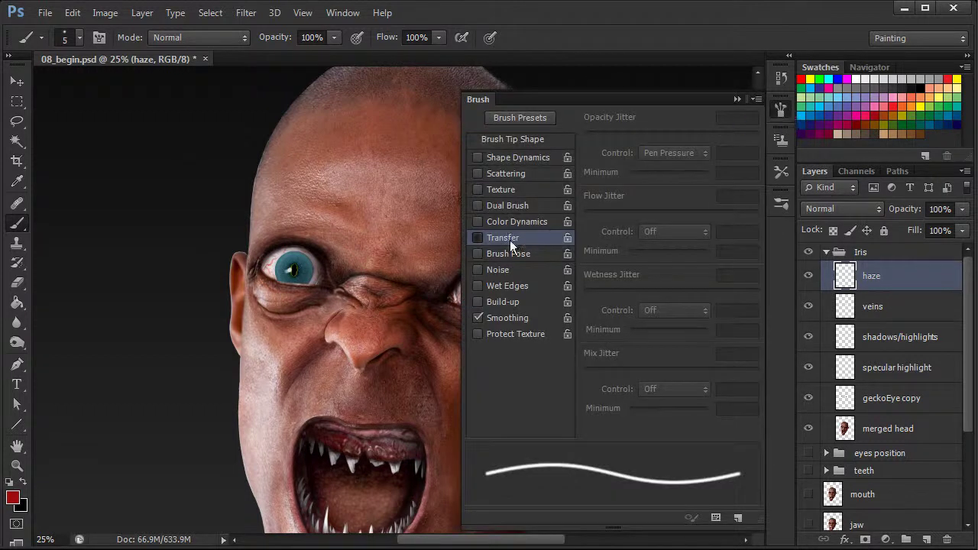
left_click(509, 238)
left_click(780, 109)
right_click(515, 312)
left_click_drag(535, 353, 588, 352)
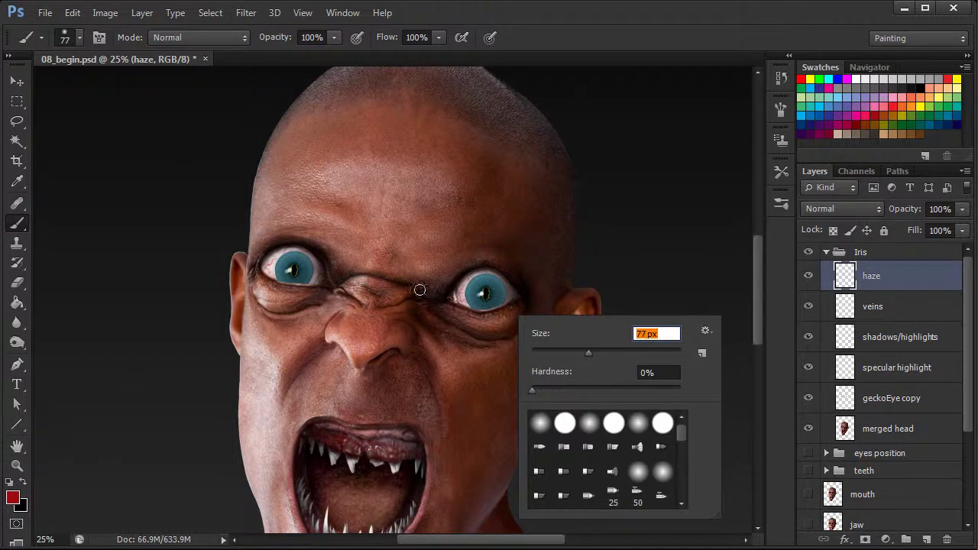
Sample the eye-white colour and paint a soft haze over both eyes with a 104 px brush
left_click(275, 264, "alt")
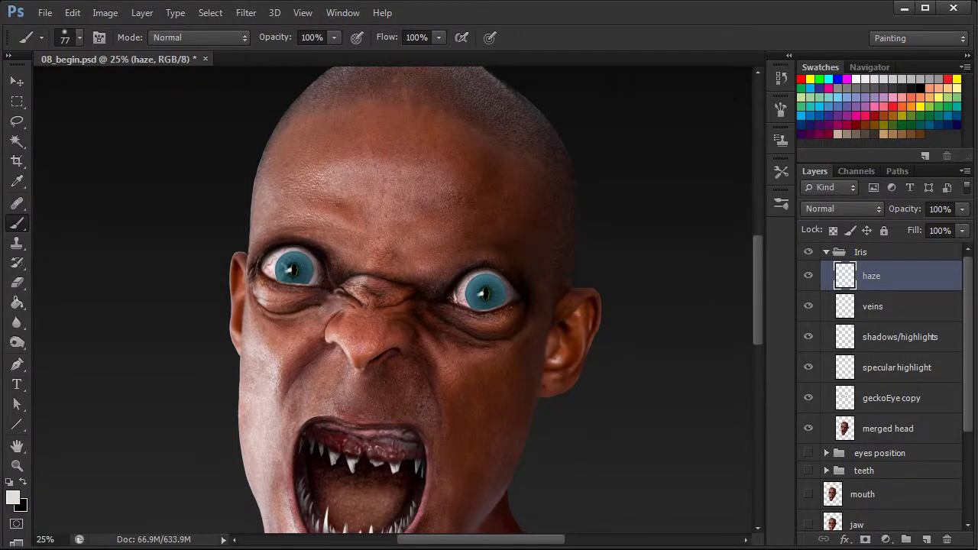
right_click(282, 275)
left_click(356, 281)
key("Return")
mouse_move(280, 276)
left_mouse_down()
mouse_move(277, 263)
mouse_move(294, 268)
mouse_move(298, 254)
mouse_move(285, 276)
mouse_move(291, 244)
mouse_move(317, 252)
left_mouse_up()
mouse_move(474, 299)
left_mouse_down()
mouse_move(478, 279)
mouse_move(472, 286)
mouse_move(477, 304)
mouse_move(489, 279)
mouse_move(482, 305)
mouse_move(460, 287)
mouse_move(477, 284)
mouse_move(475, 304)
mouse_move(481, 285)
left_mouse_up()
key("ctrl+minus")
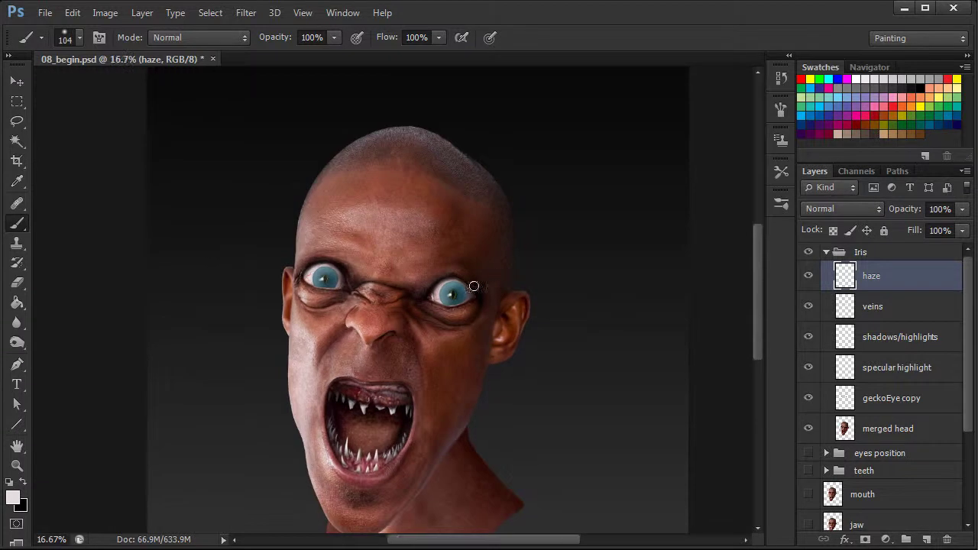
Set the haze layer's opacity to 86% and check its effect by toggling the layer's visibility
left_click_drag(907, 212, 902, 214)
key("ctrl+minus")
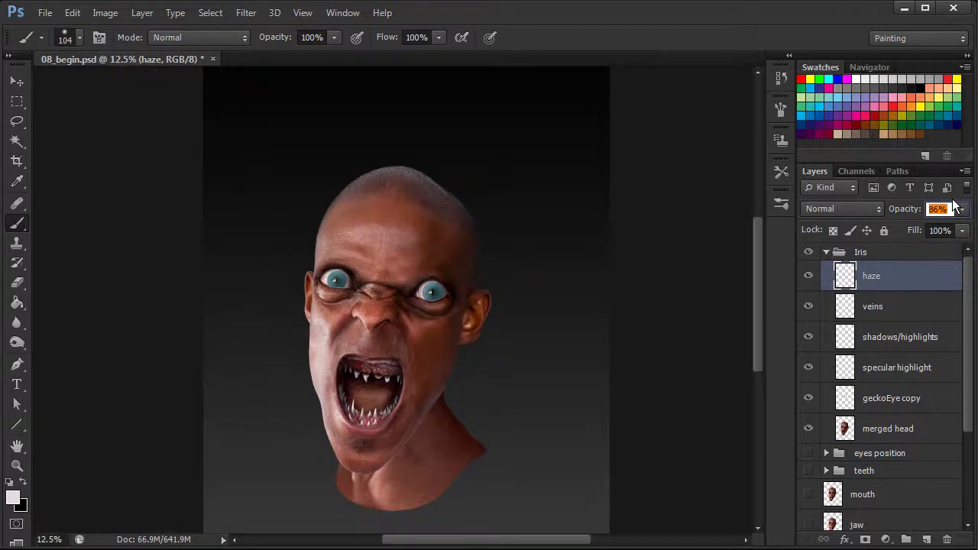
mouse_move(810, 283)
left_mouse_down()
mouse_move(811, 375)
mouse_move(813, 267)
left_mouse_up()
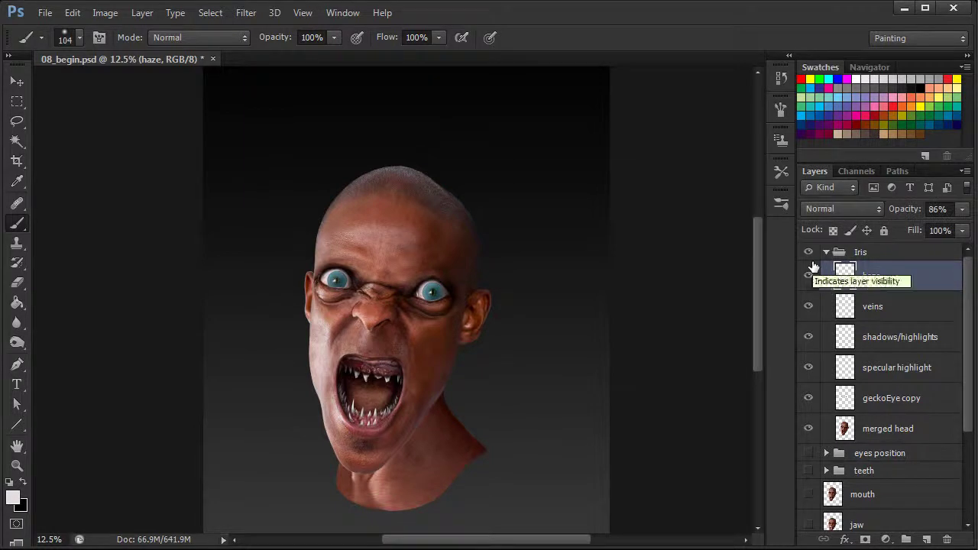